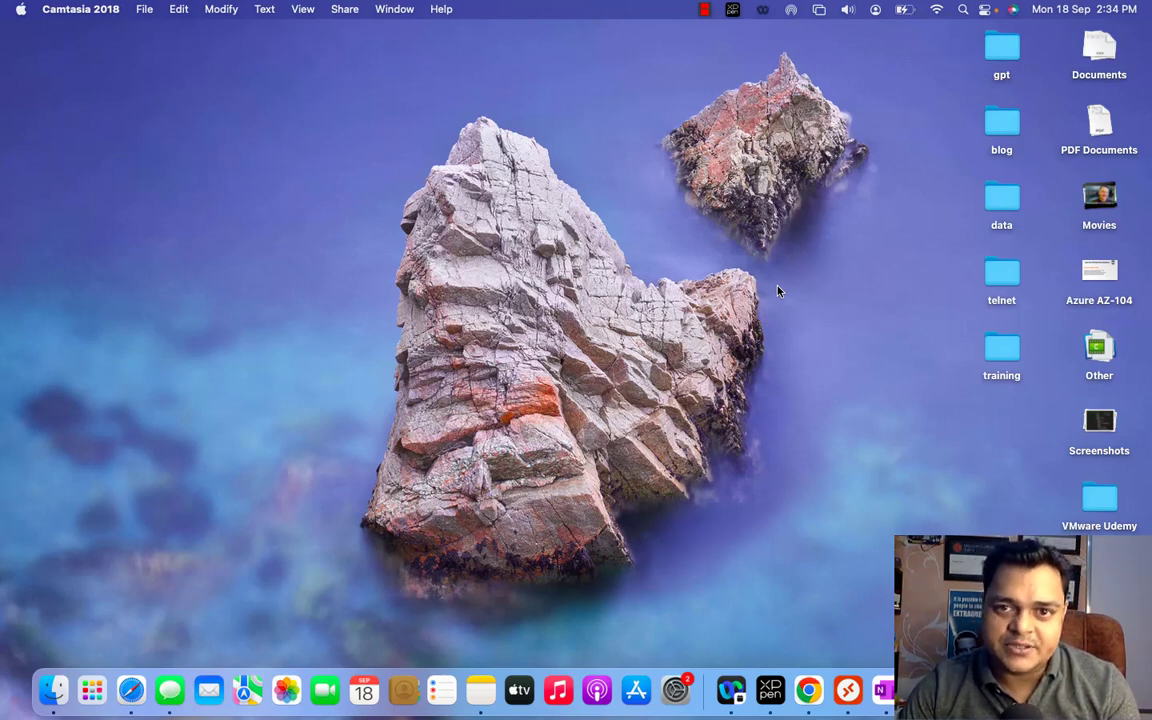
- Switch to the full-screen Chrome space showing the Microsoft 365 home page
key("ctrl+Right")
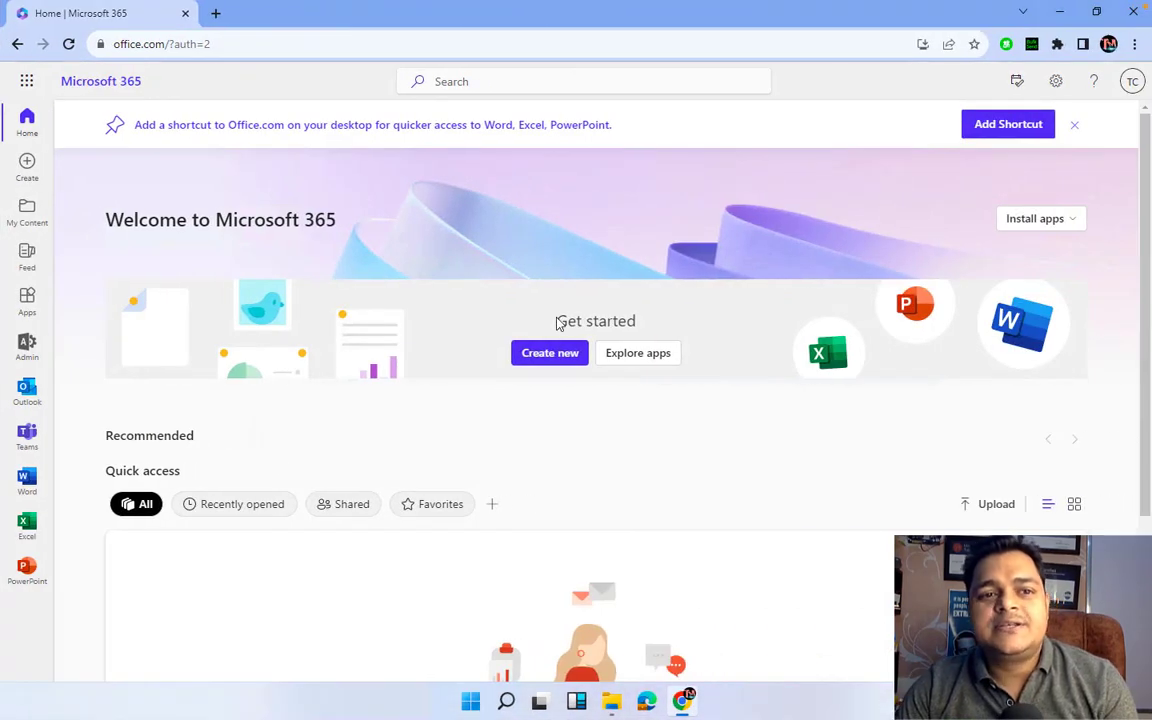
- Close the 'Add a shortcut' banner and launch Admin from the app rail
left_click(1074, 125)
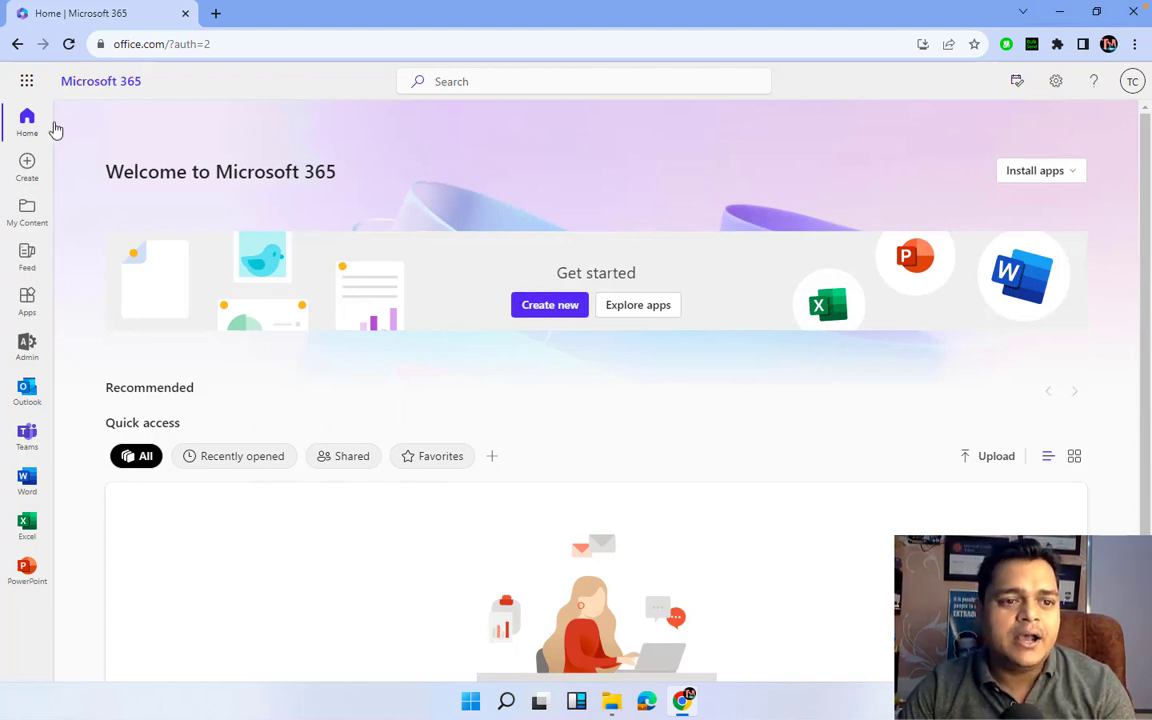
left_click(30, 341)
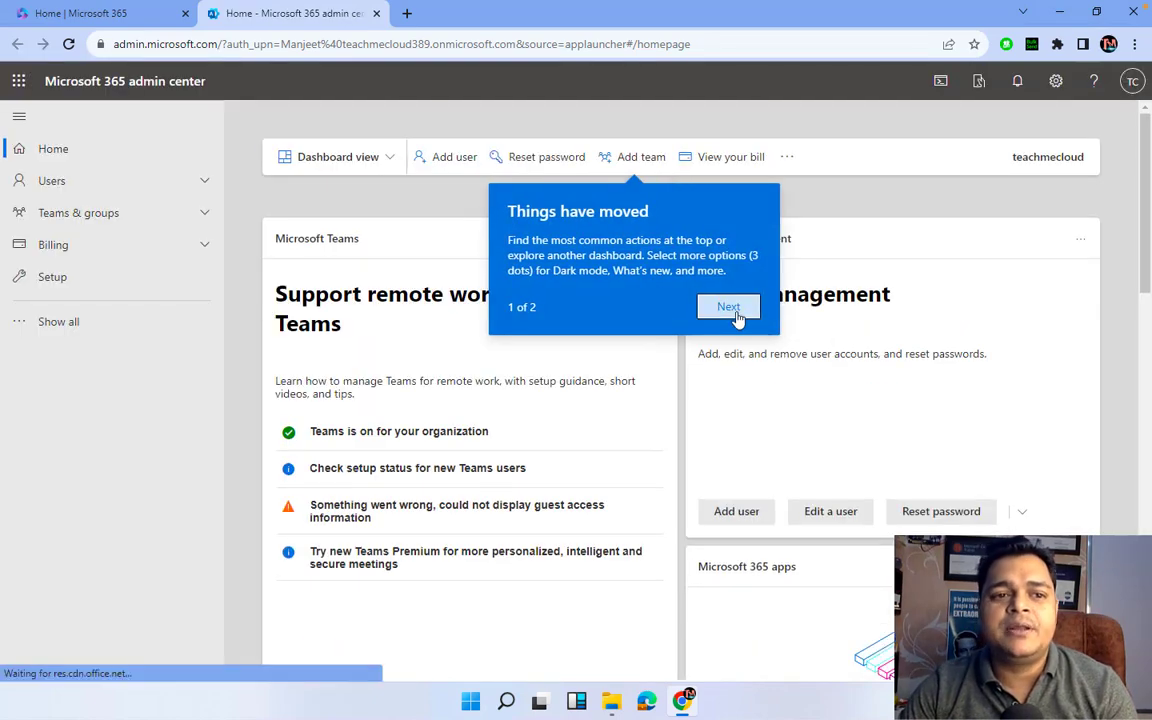
- Close the admin center tips and go to Users > Active users
left_click(725, 306)
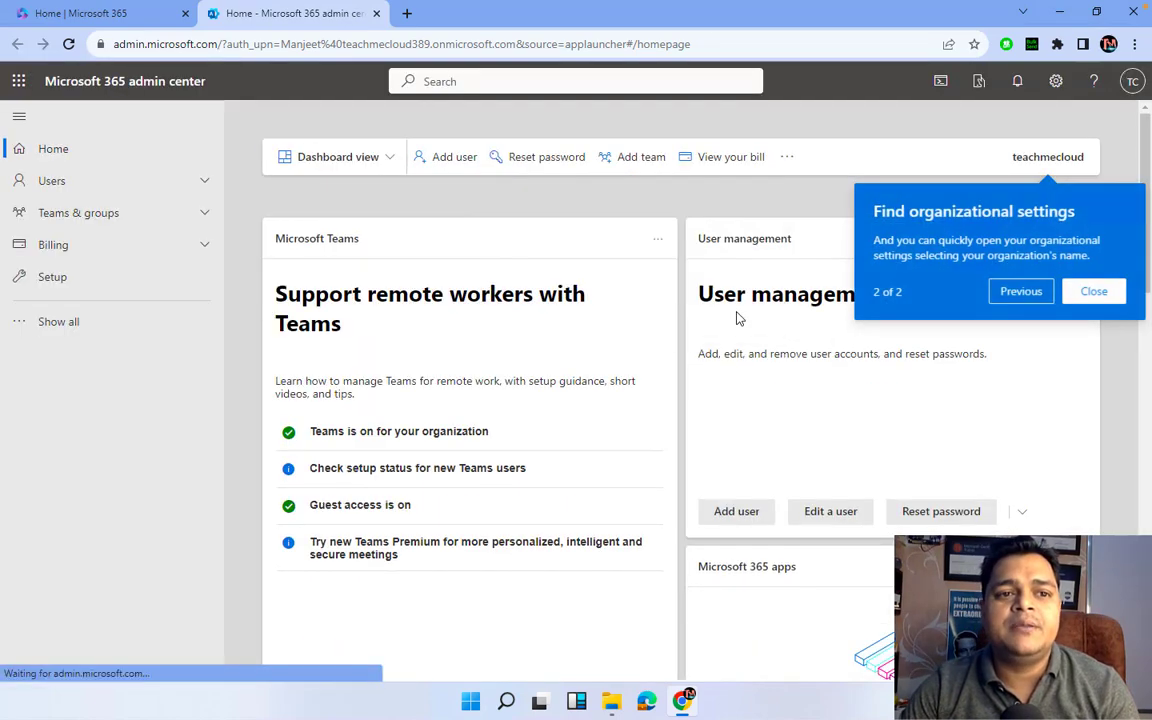
left_click(1092, 291)
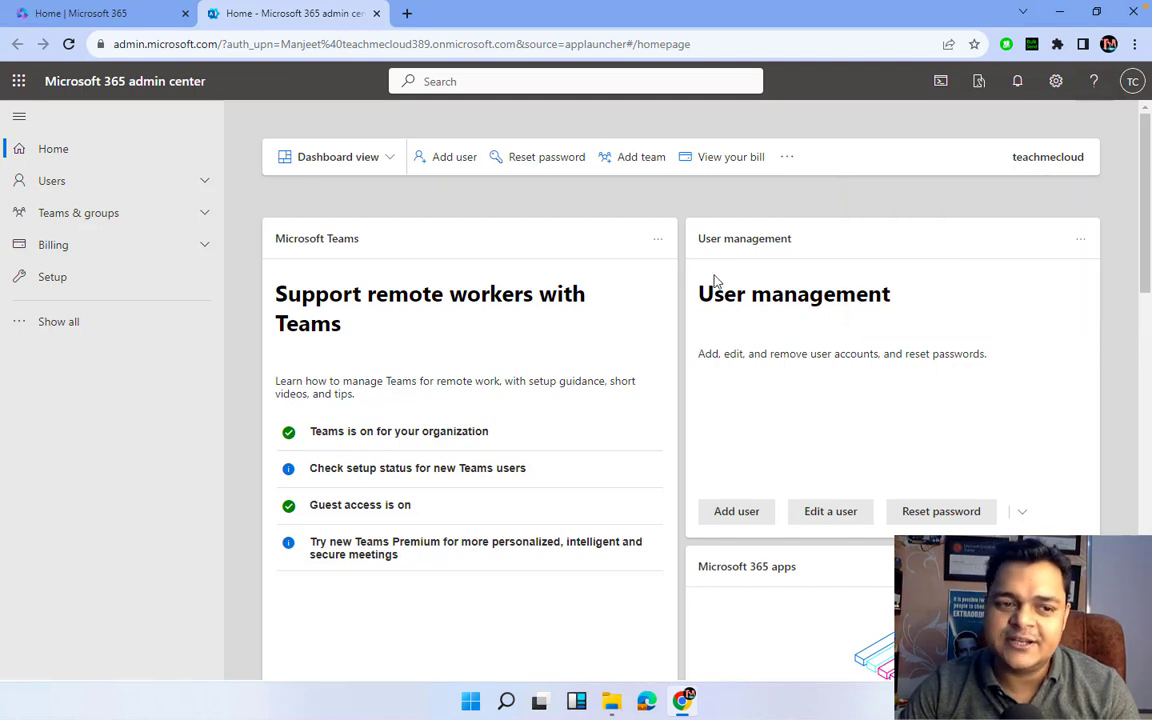
left_click(57, 323)
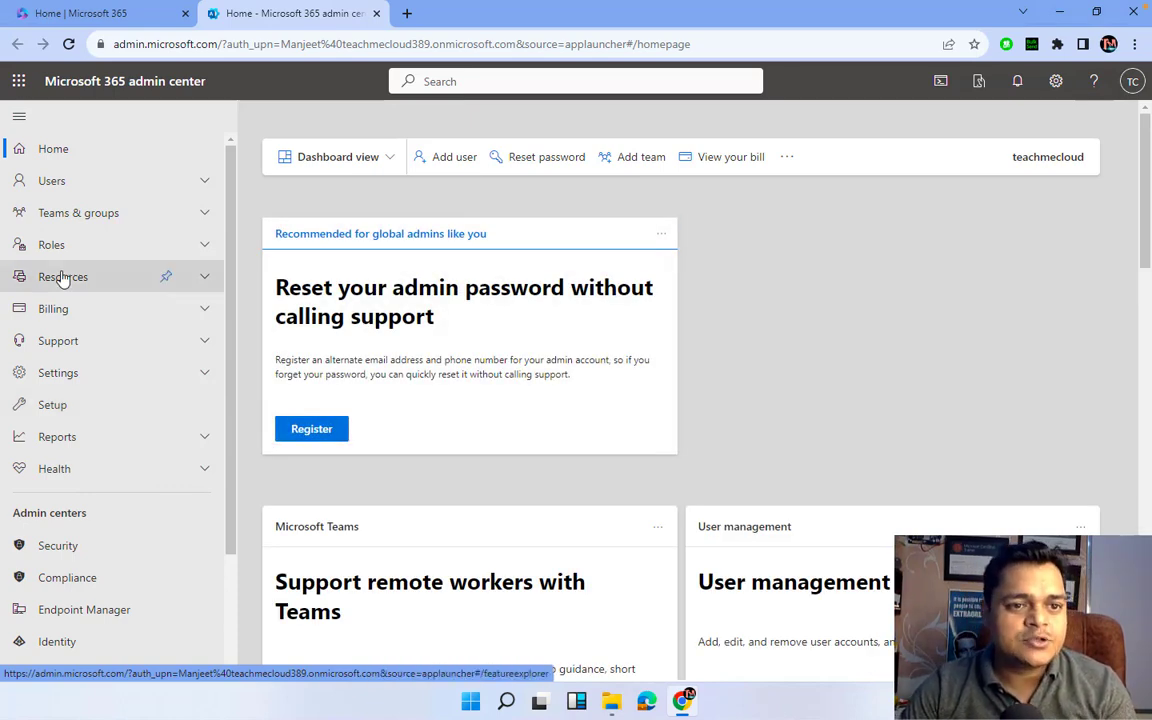
left_click(54, 186)
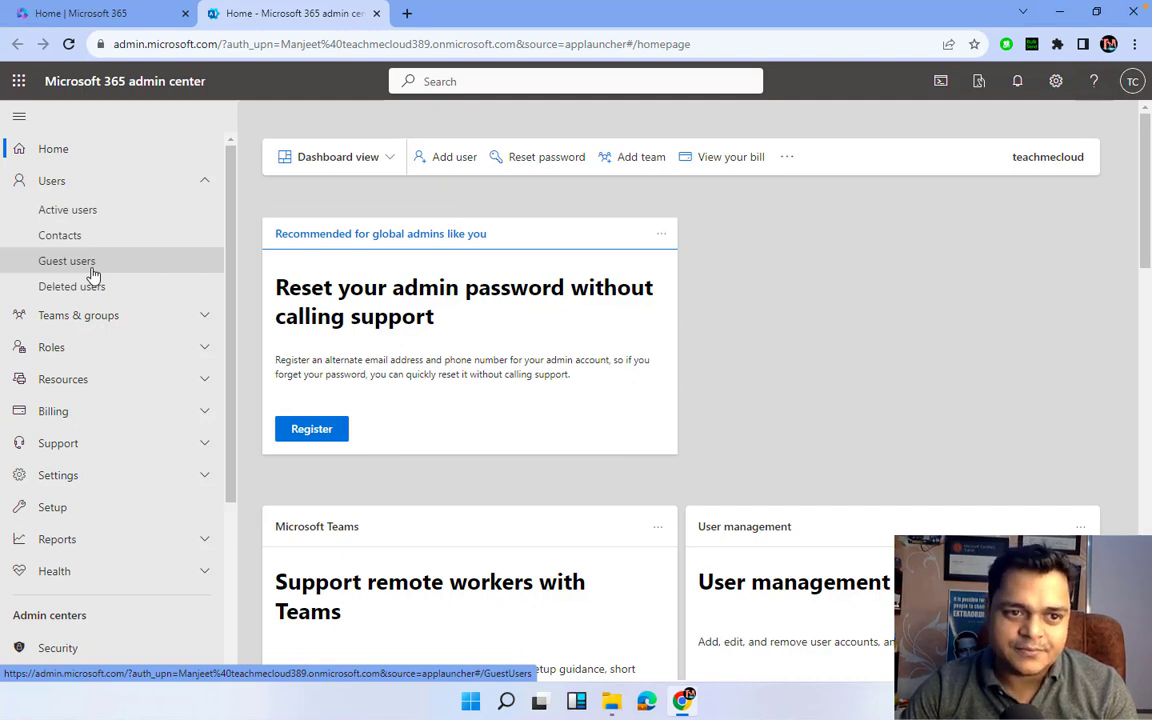
left_click(78, 212)
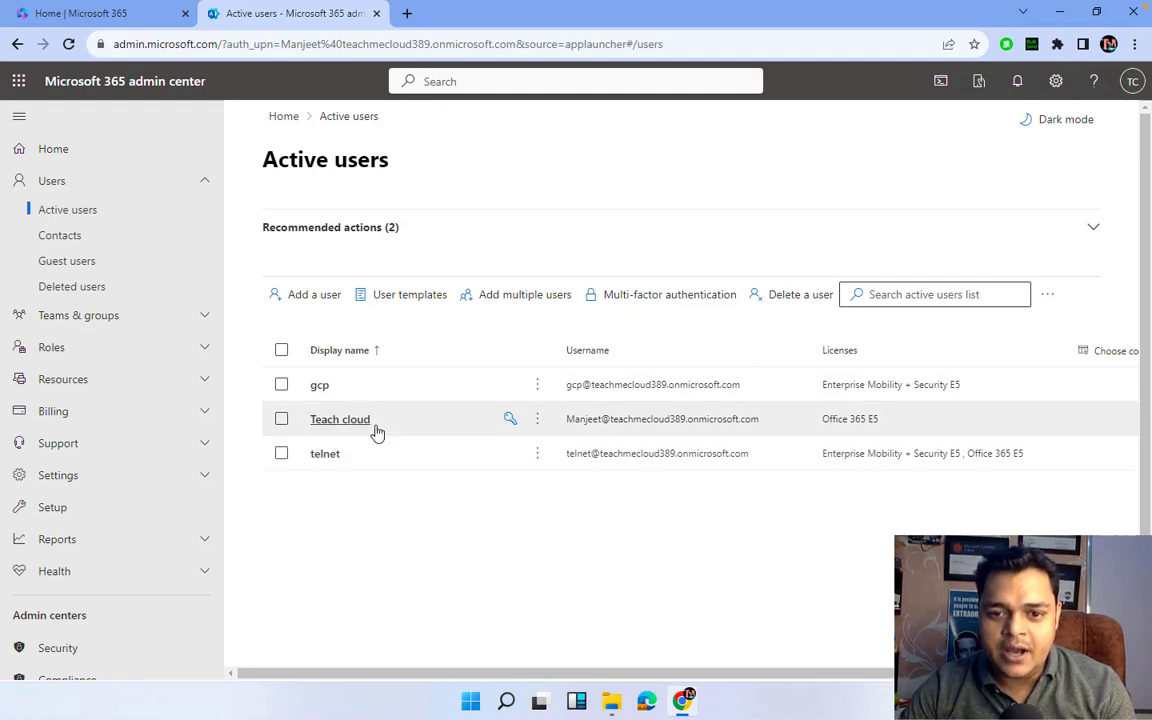
- Start adding a user, entering 'tata' as first name and username
left_click(318, 300)
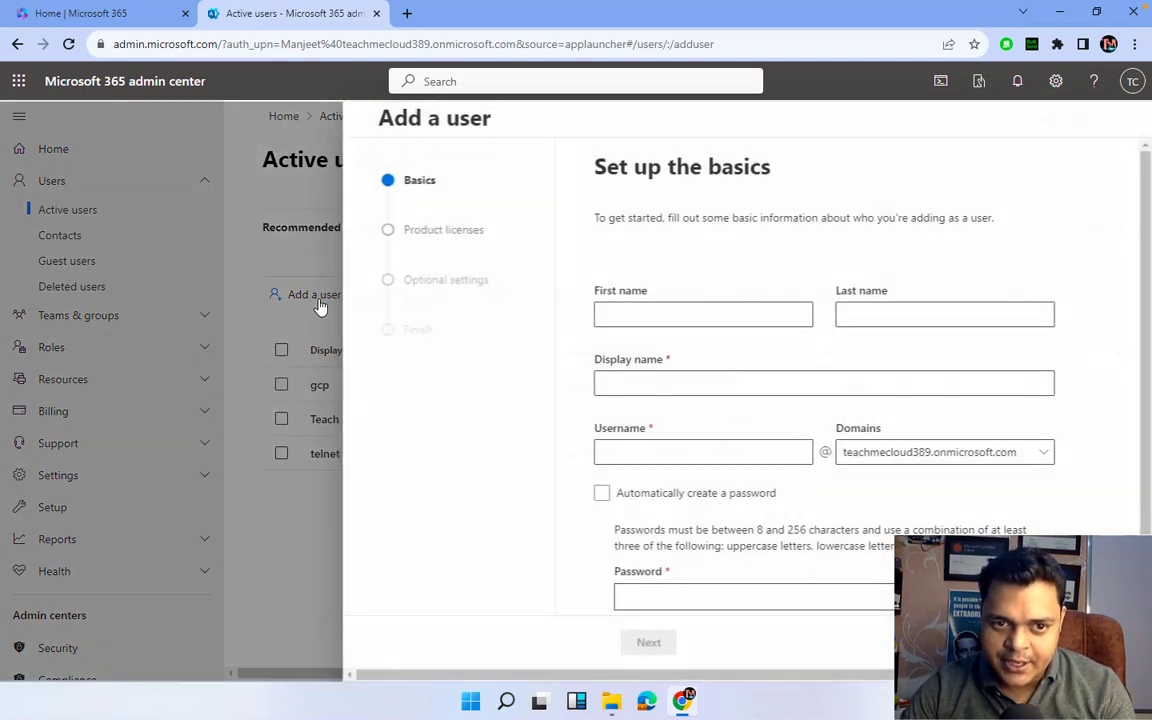
left_click(678, 314)
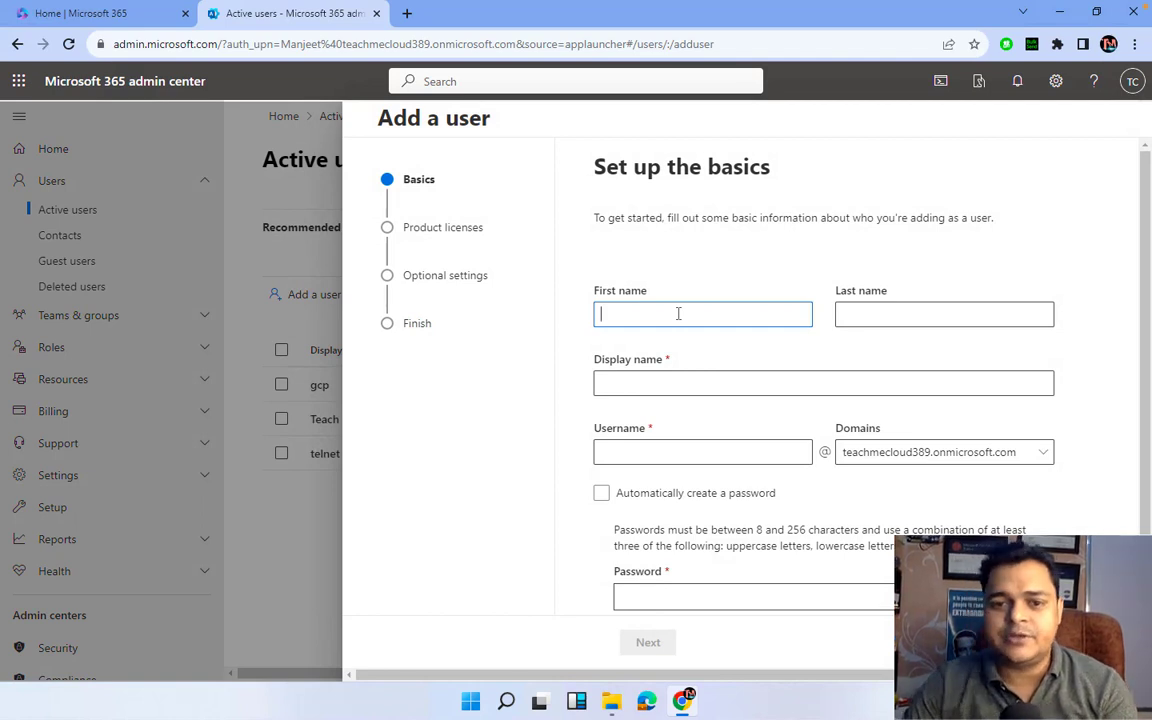
type("tata")
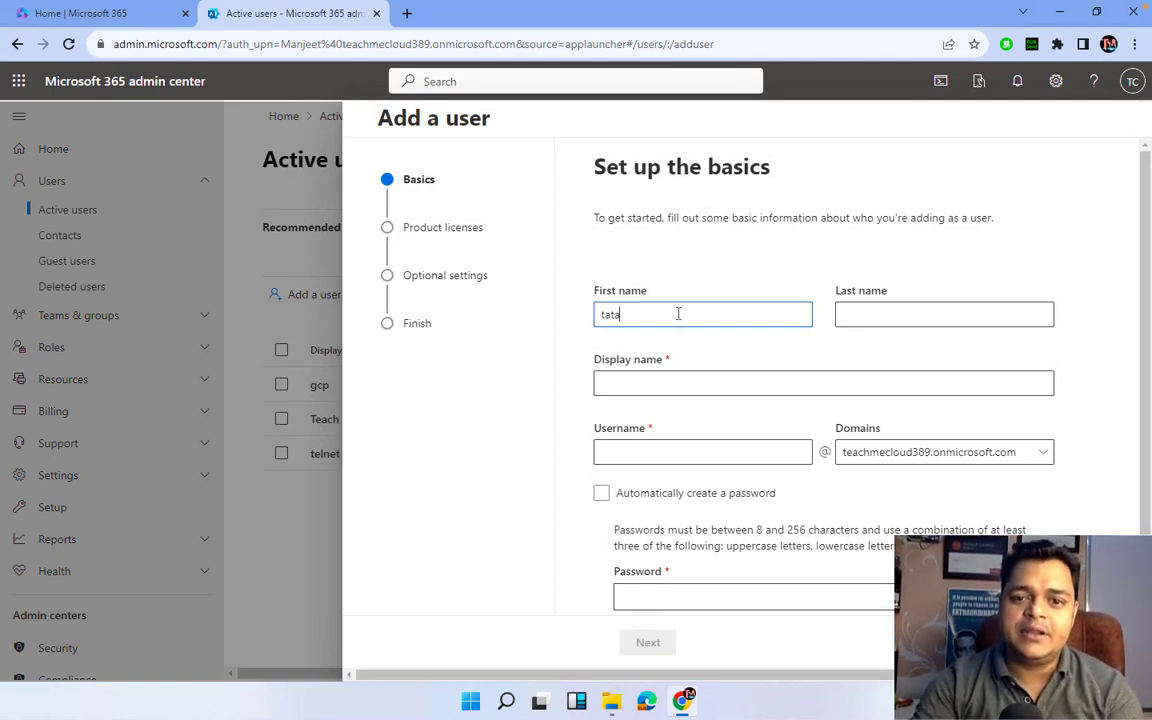
left_click(685, 383)
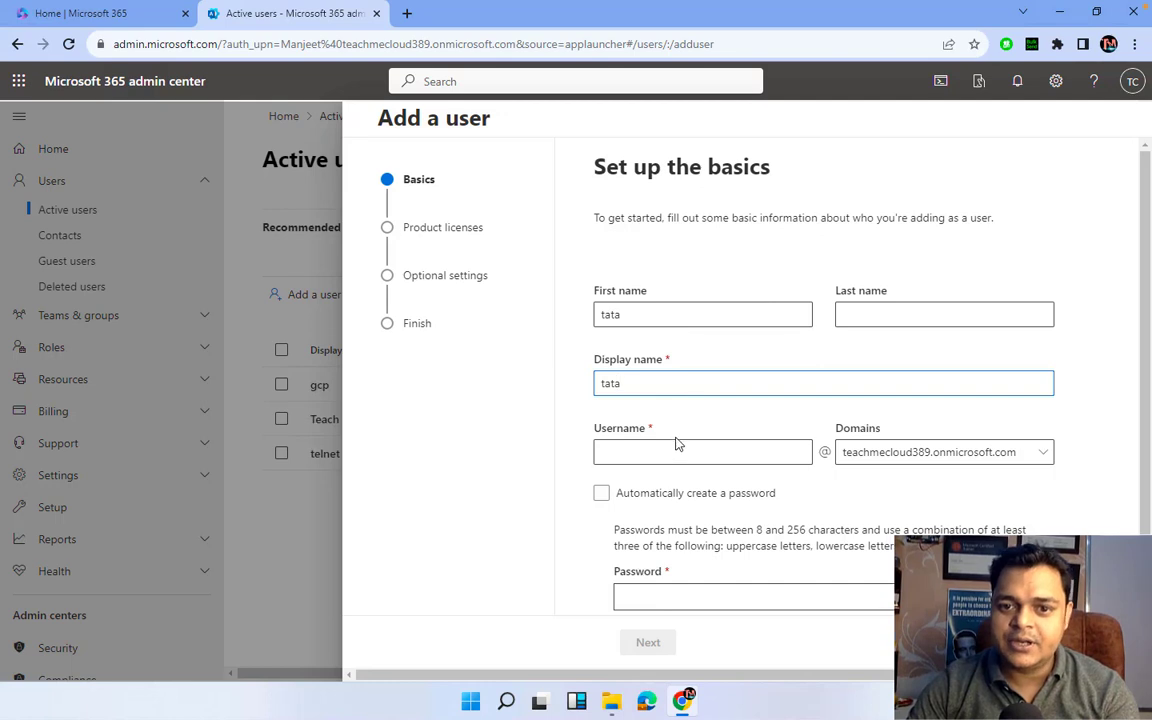
left_click(625, 451)
type("tata")
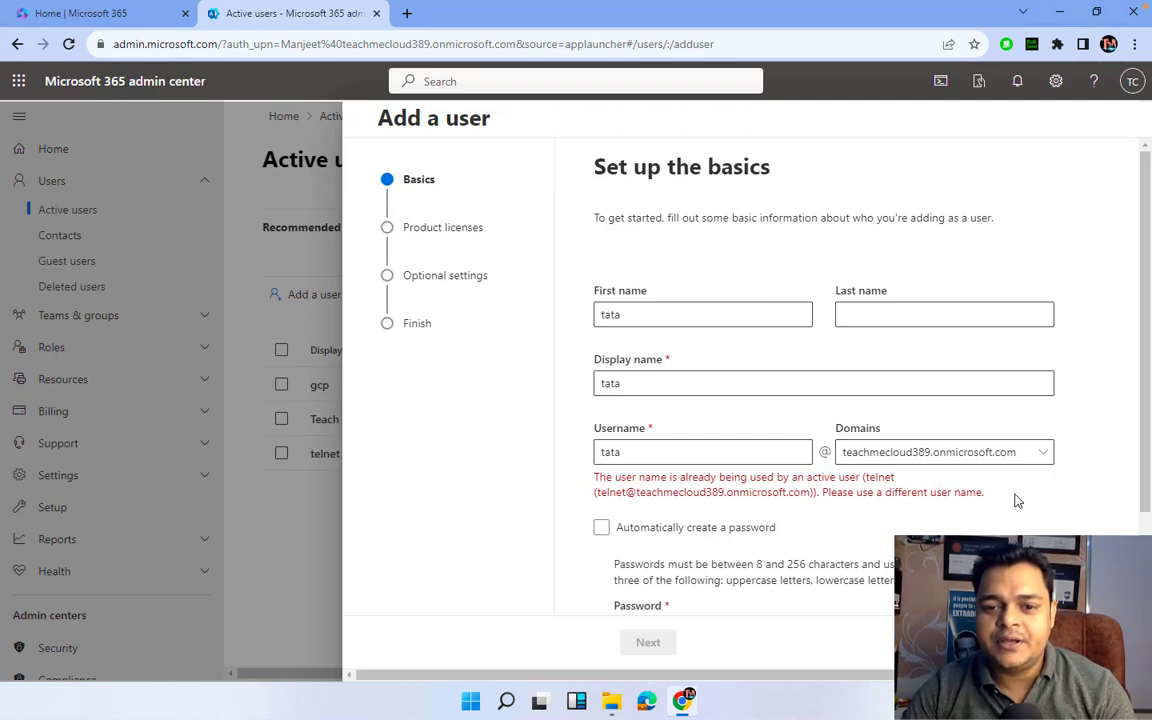
- Clear 'tata' from the username, display name and first name fields
left_click_drag(643, 455, 363, 428)
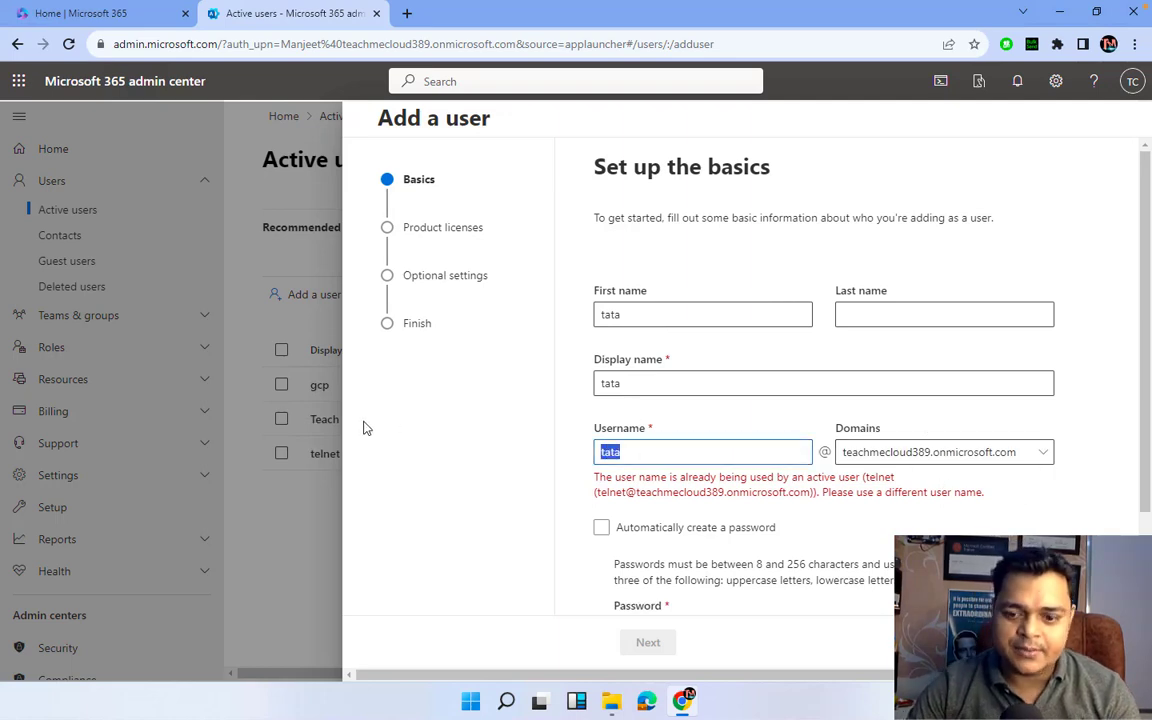
key("BackSpace")
left_click_drag(668, 395, 342, 368)
key("BackSpace")
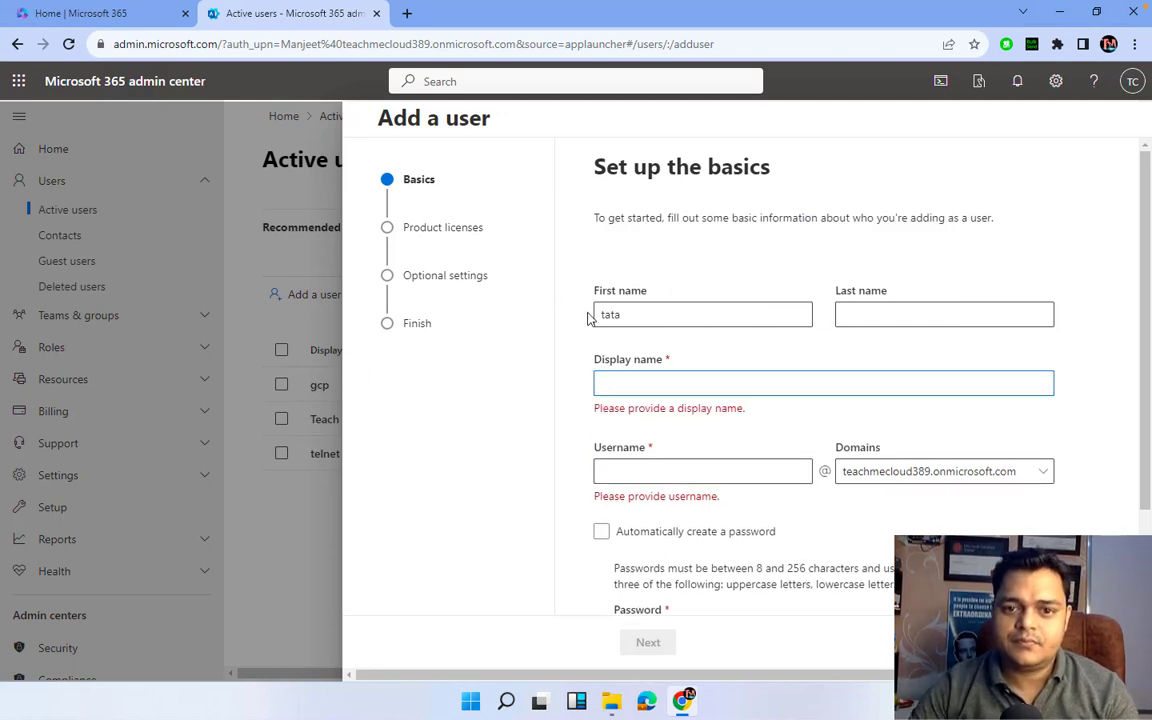
left_click_drag(650, 315, 514, 316)
key("BackSpace")
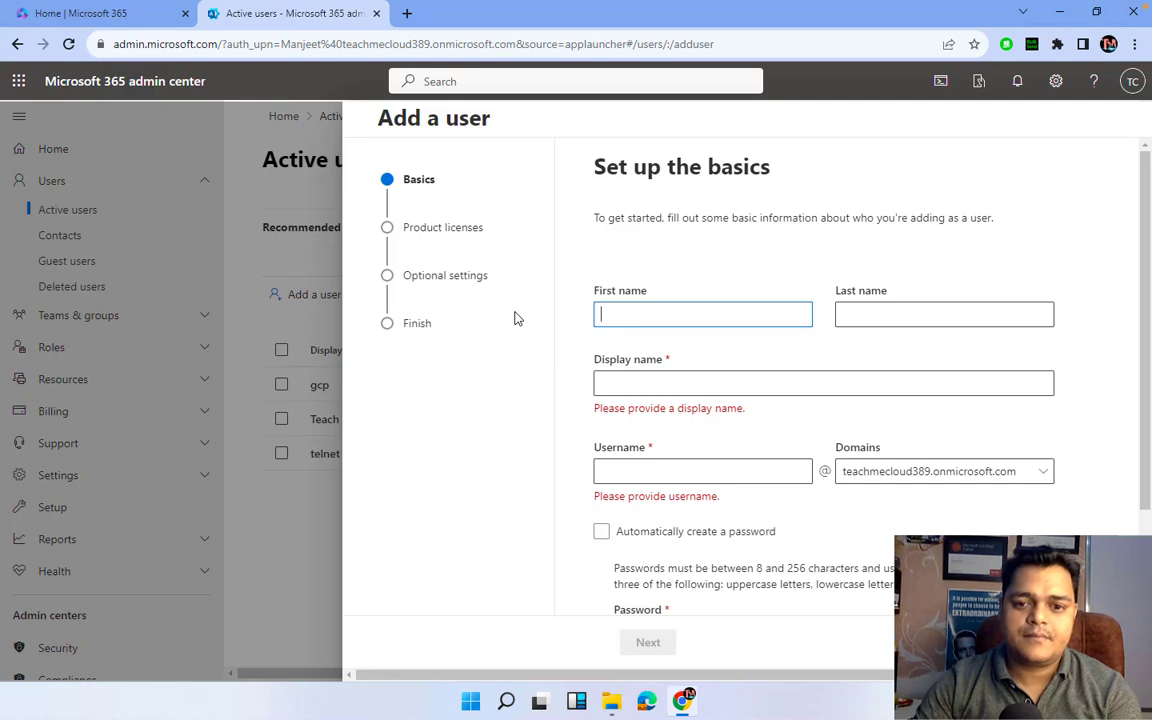
- Enter 'class' as the first name, display name and username
type("class")
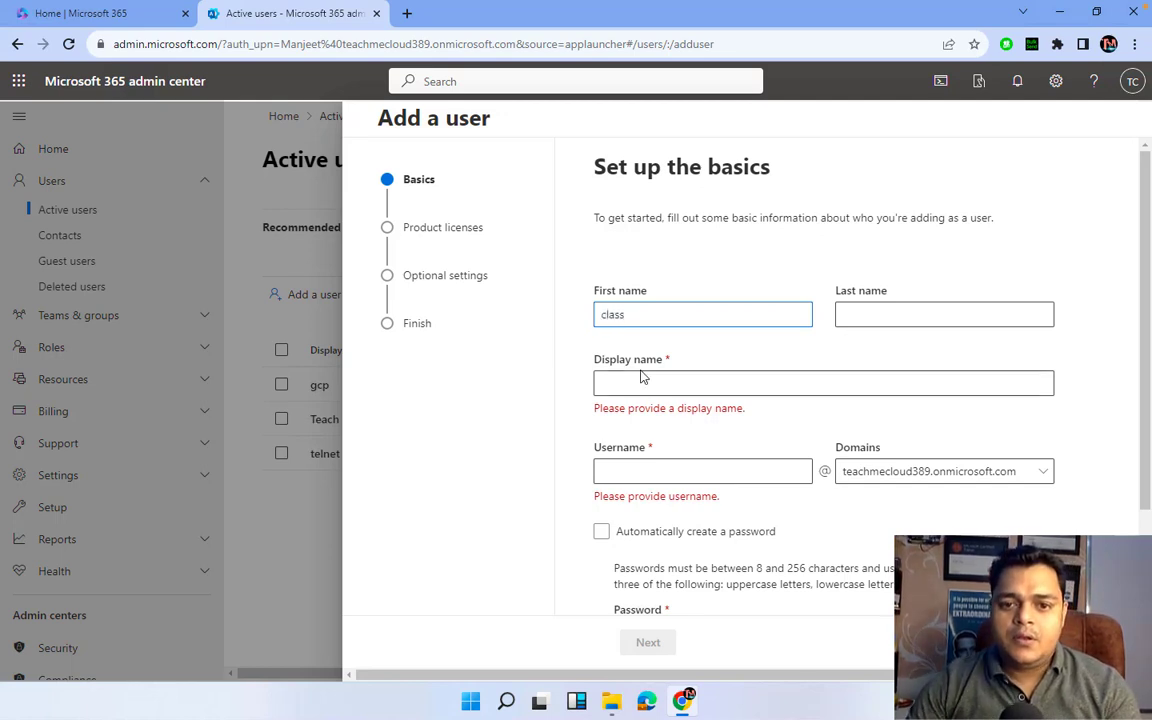
left_click(641, 373)
left_click(648, 454)
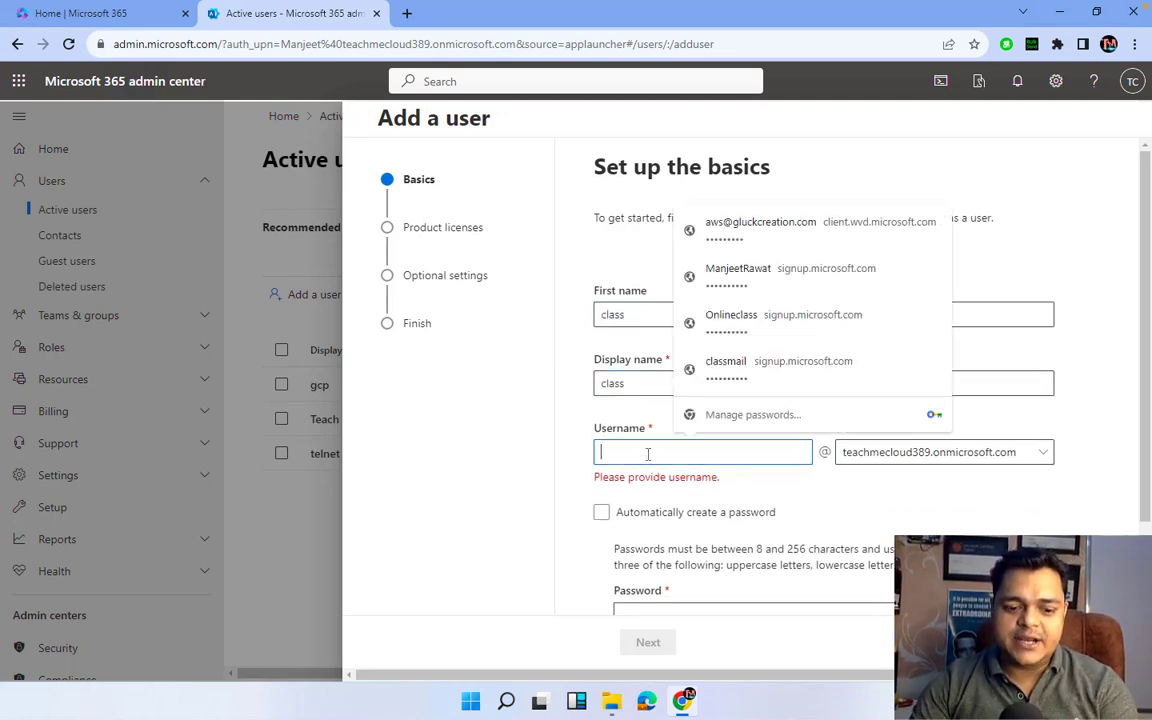
type("class")
left_click(954, 406)
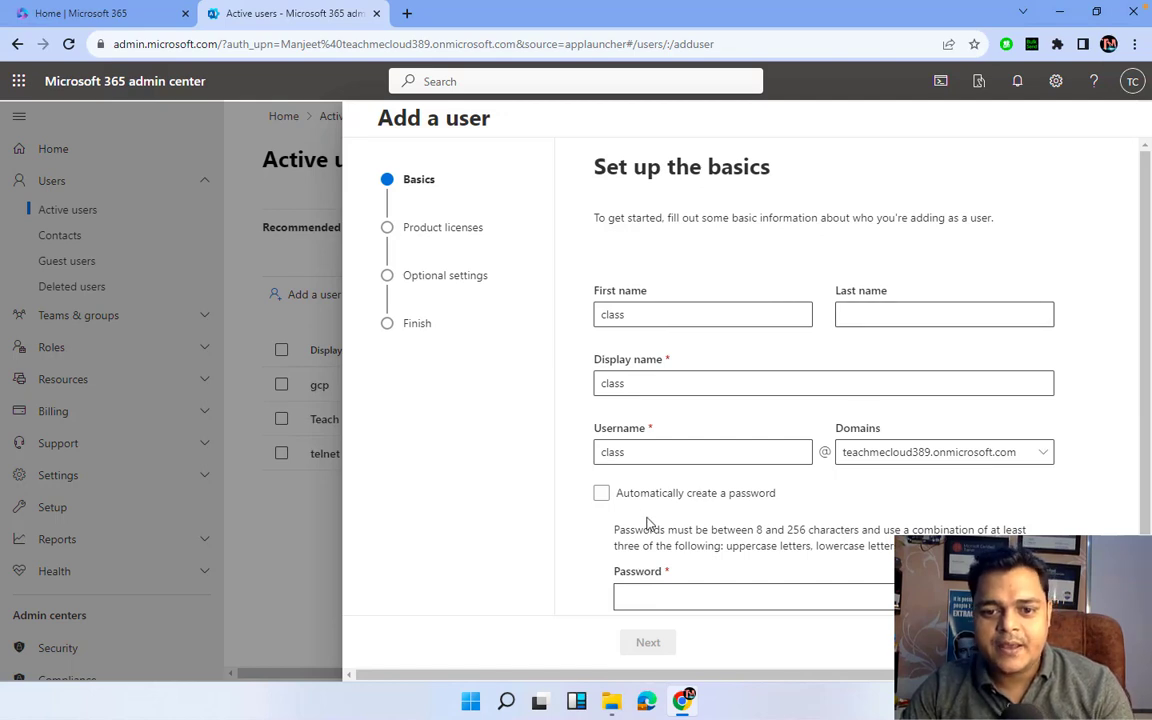
- Enter a manually chosen password for the new user
scroll(640, 516, "down", 1)
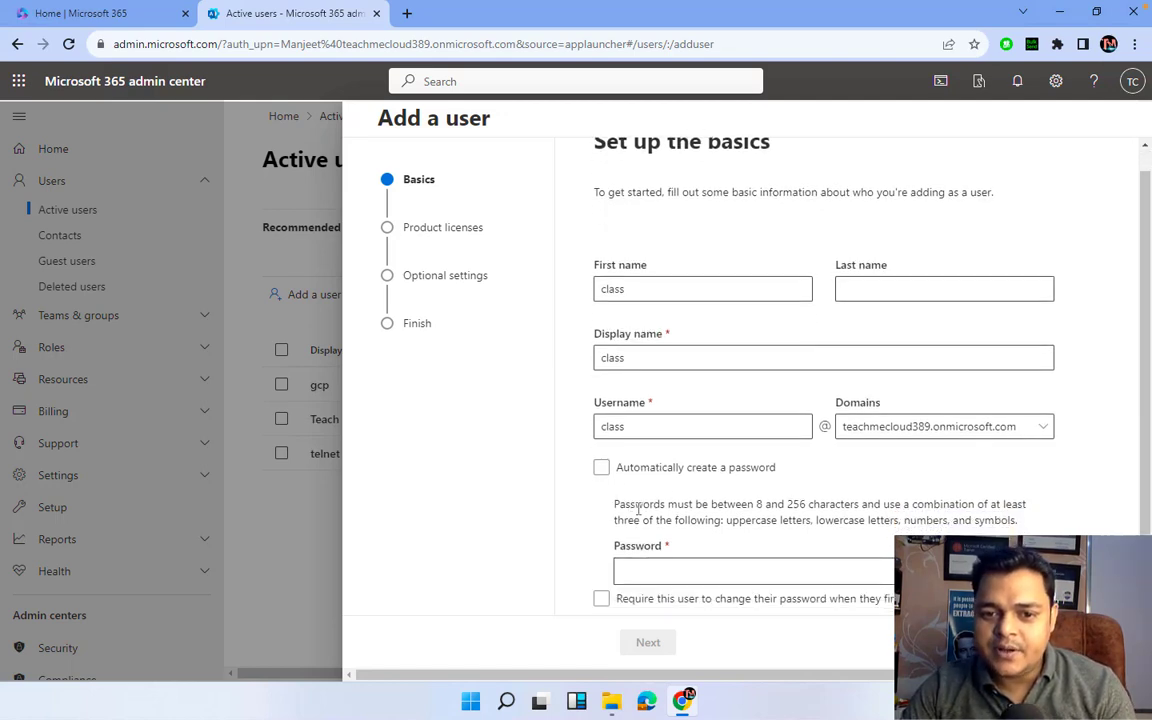
left_click(666, 568)
type("••••••••••")
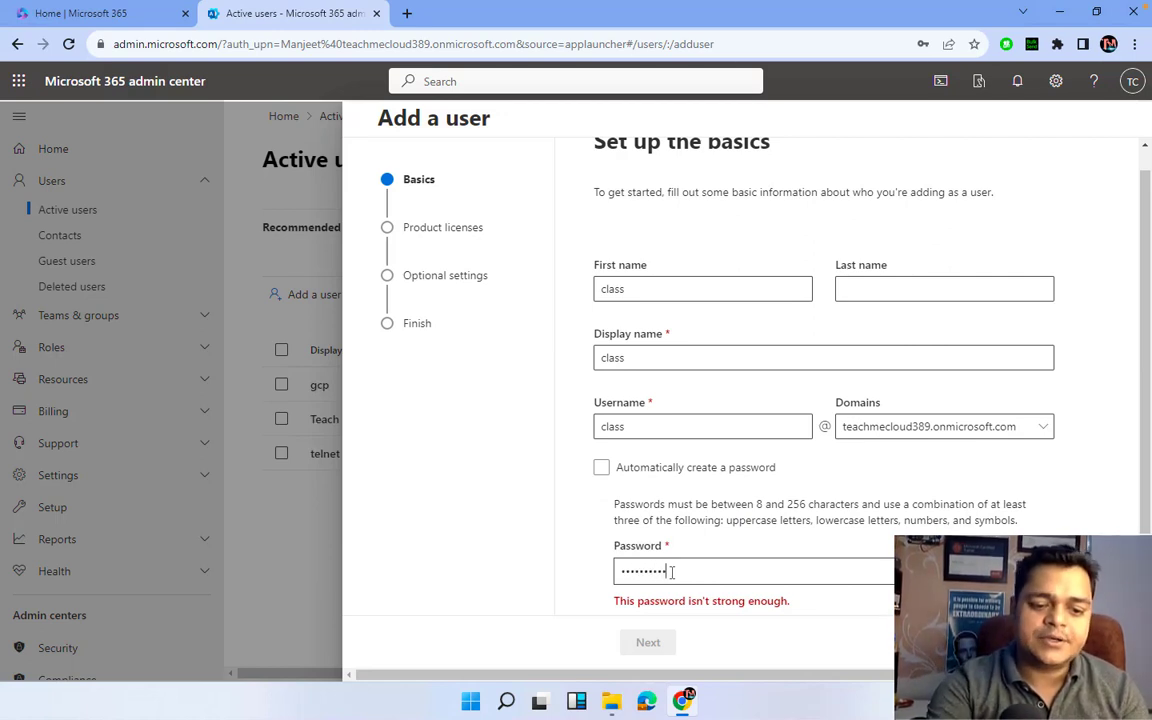
- Leave both change-password and email-password options off, then continue to product licenses
scroll(864, 553, "down", 1)
left_click(640, 562)
left_click(658, 545)
left_click(805, 541)
left_click(805, 568)
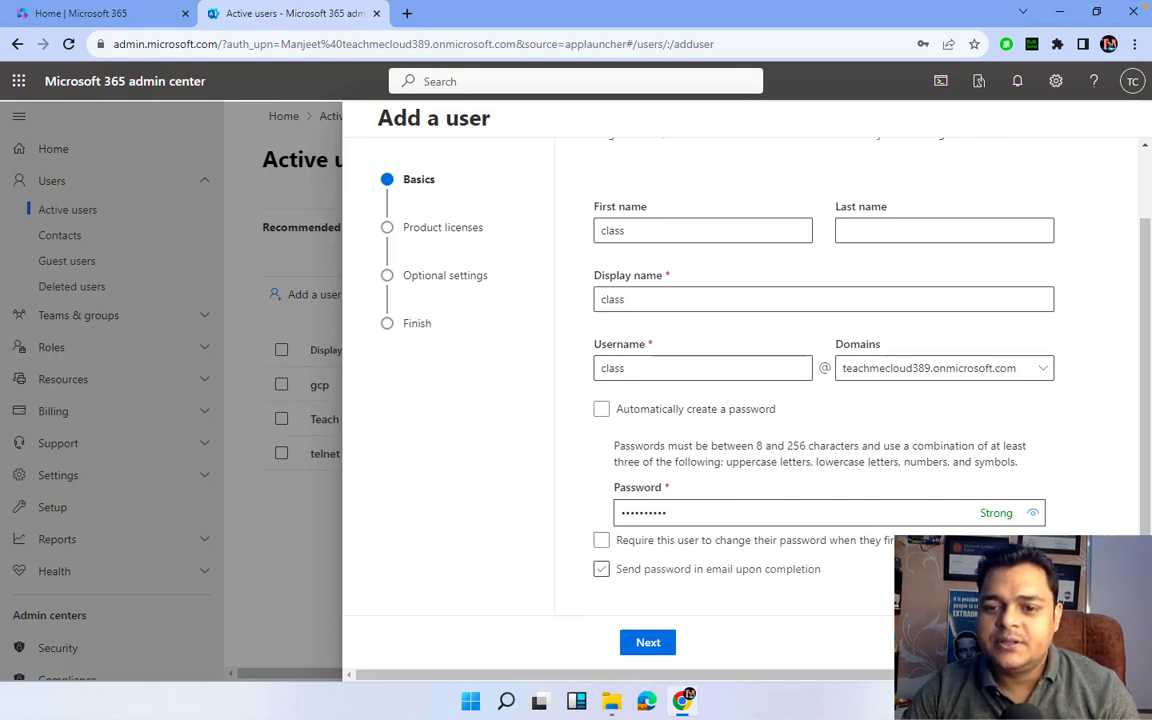
left_click(606, 571)
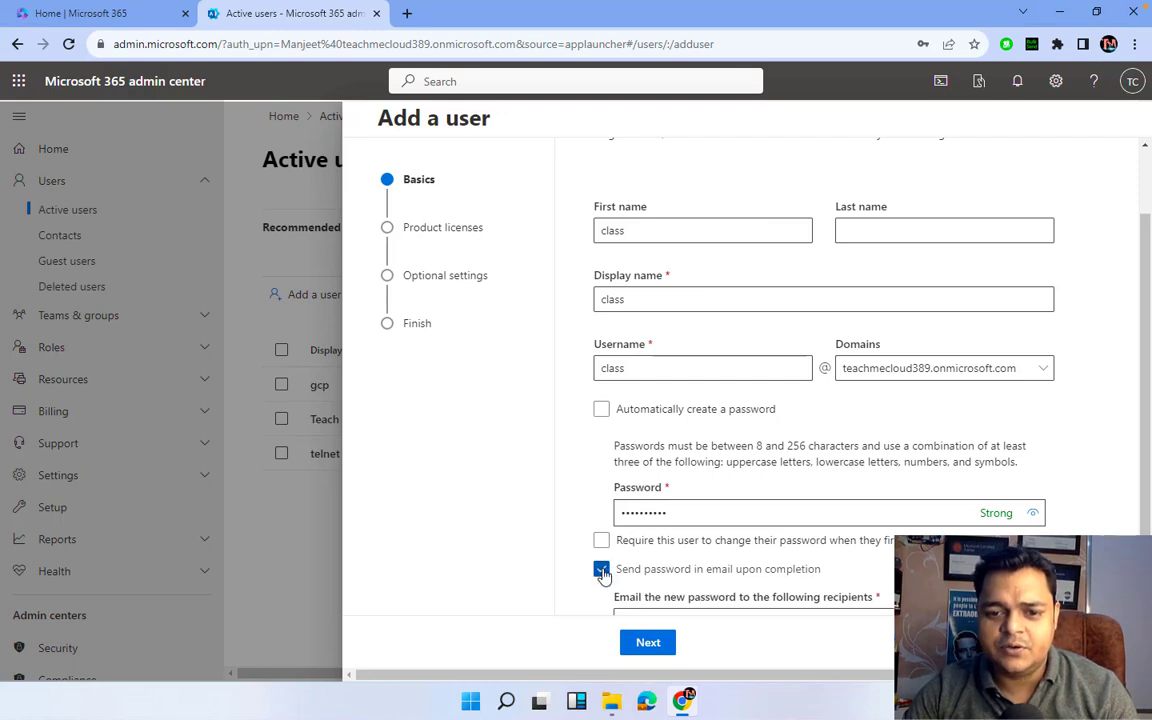
left_click(605, 572)
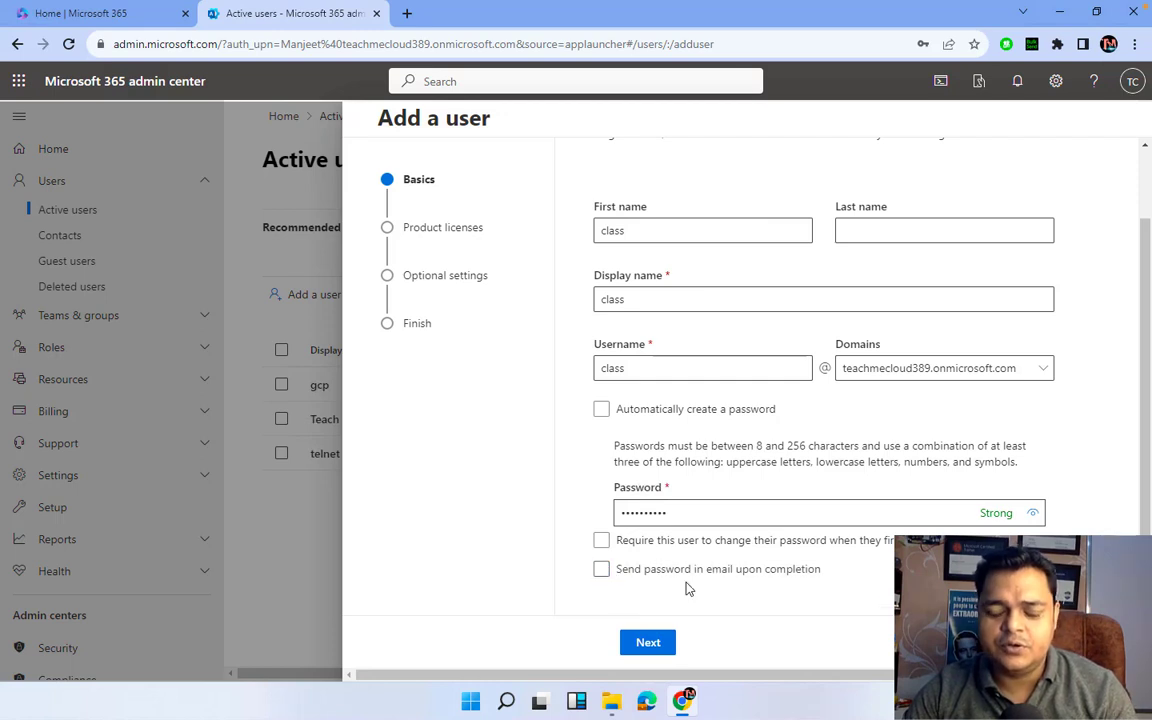
left_click(660, 642)
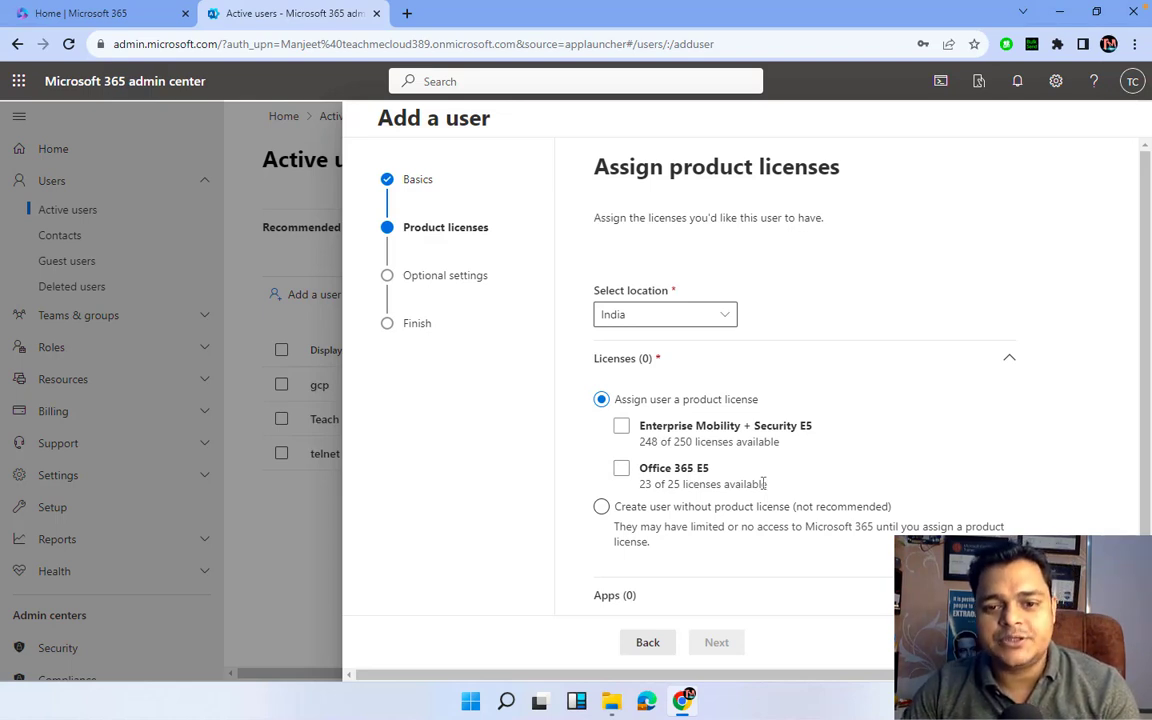
- Assign the Office 365 E5 license and review its 57 included apps
left_click(622, 469)
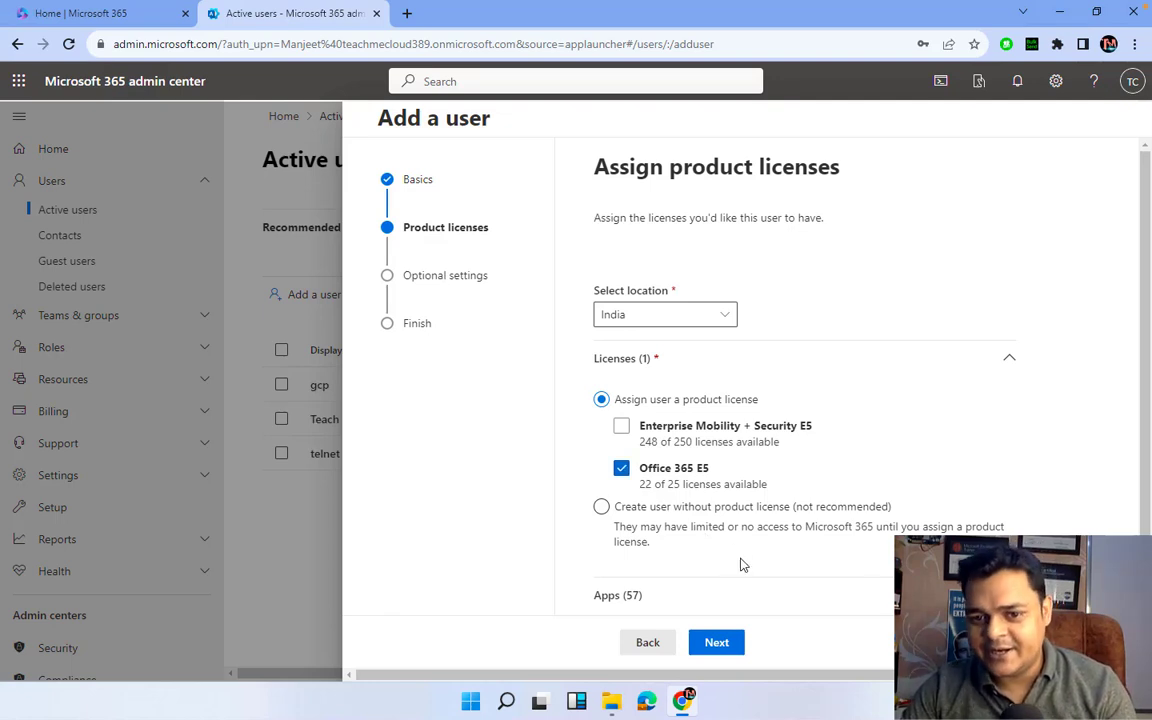
scroll(733, 549, "down", 1)
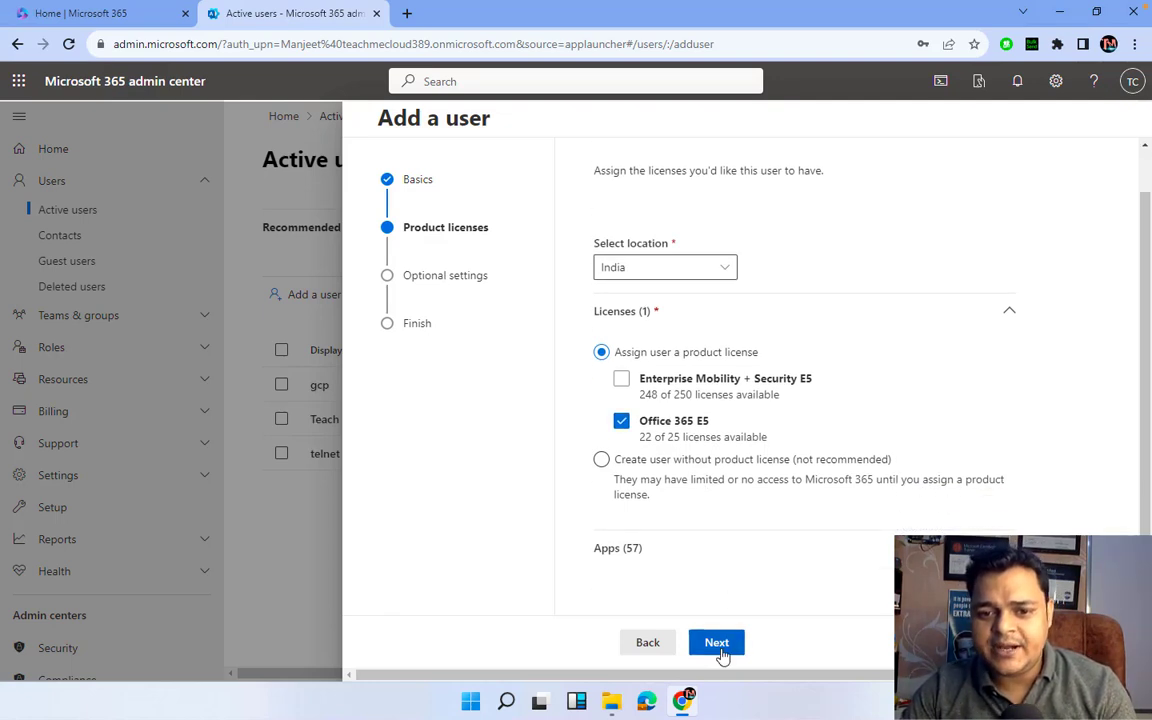
left_click(722, 652)
left_click(640, 645)
scroll(658, 577, "down", 1)
left_click(690, 551)
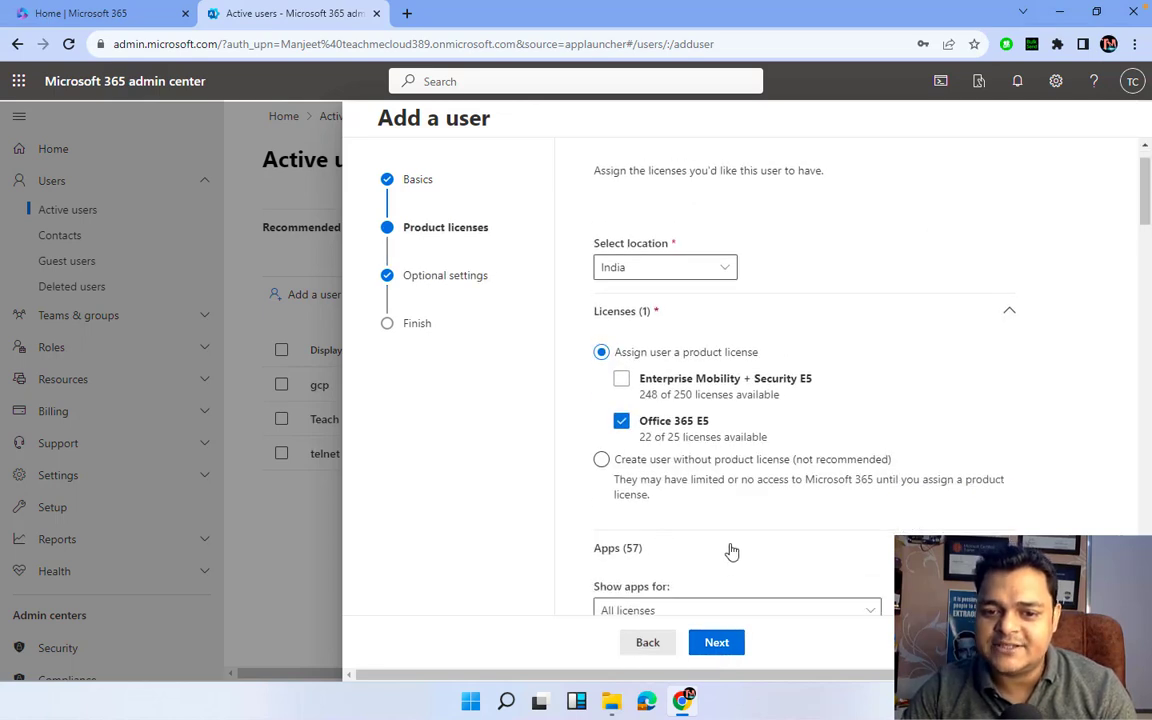
scroll(733, 550, "down", 3)
scroll(733, 551, "down", 1)
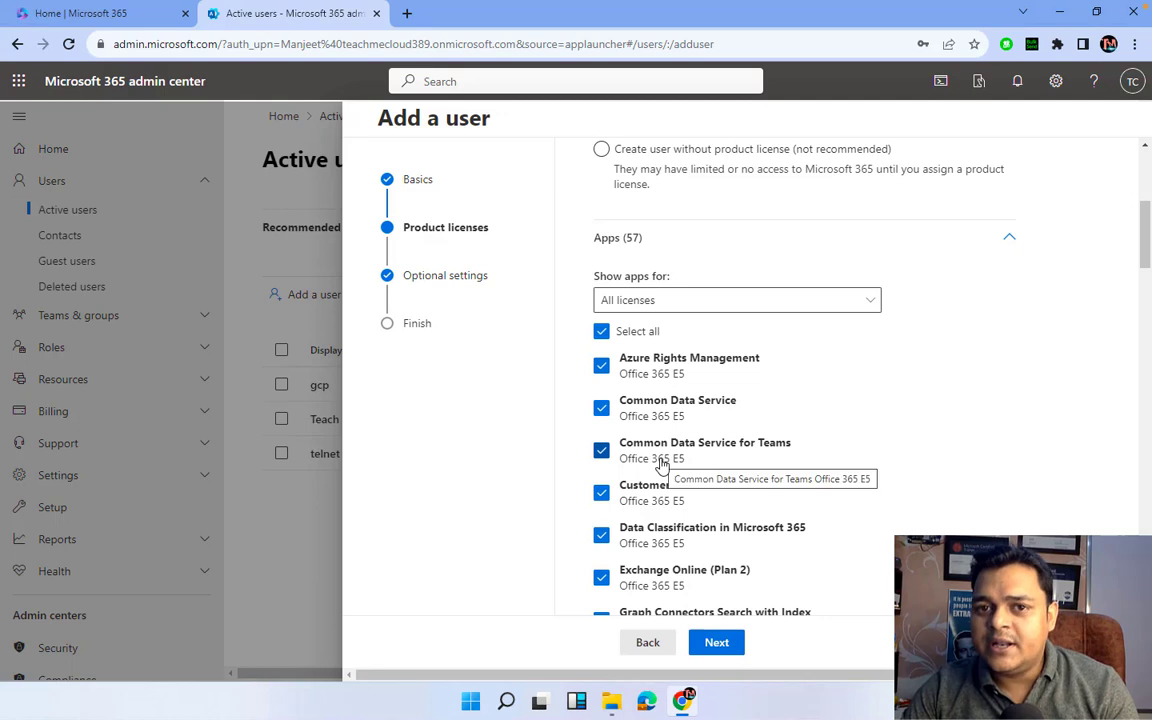
scroll(660, 463, "down", 1)
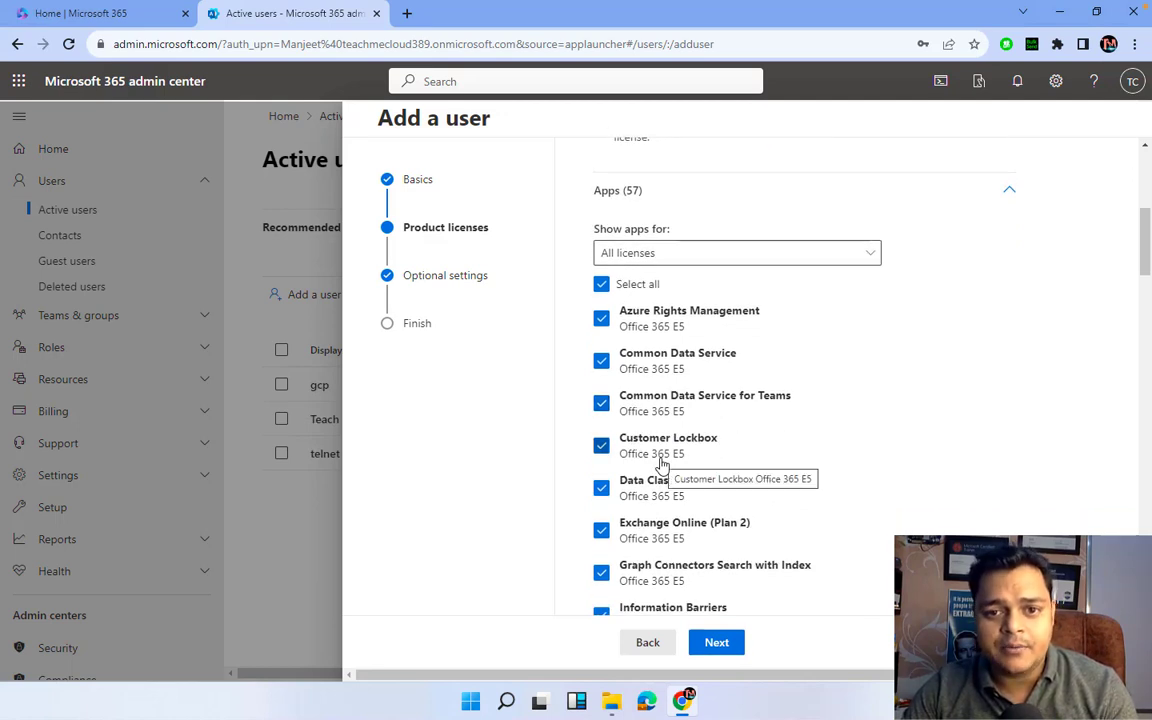
scroll(660, 463, "up", 2)
scroll(660, 463, "up", 2)
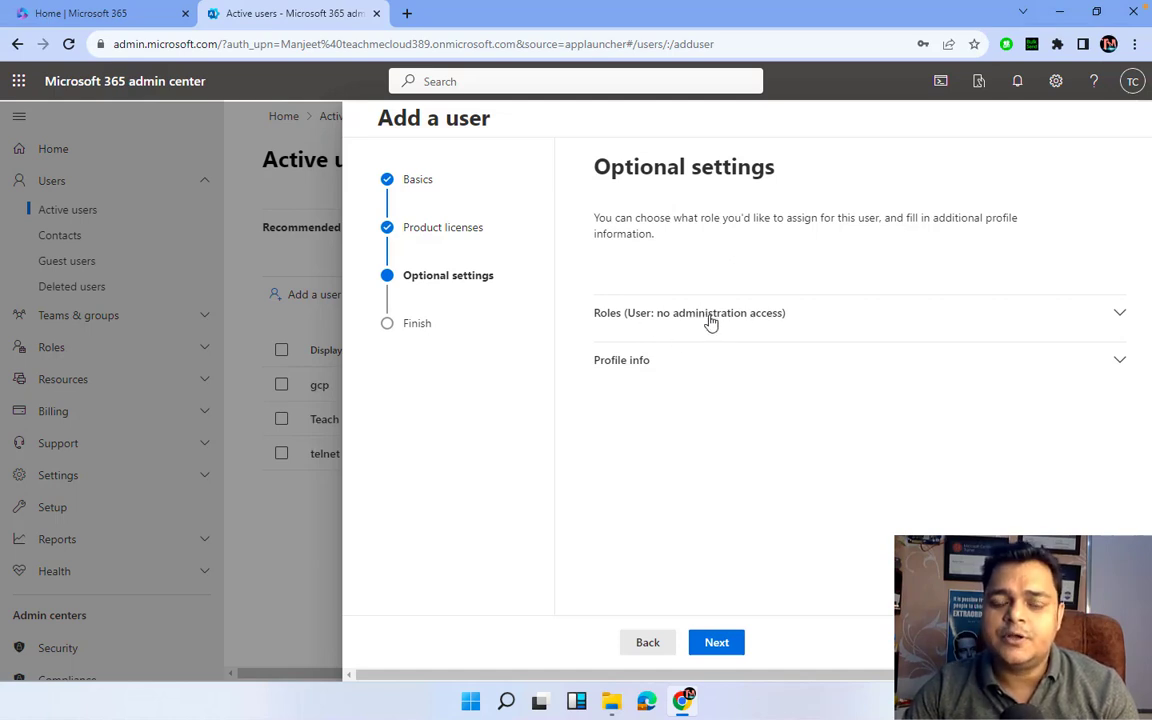
- Expand Roles and try, then untick, Global, Helpdesk and Teams Administrator roles
left_click(709, 320)
left_click(672, 465)
scroll(672, 478, "down", 1)
left_click(623, 428)
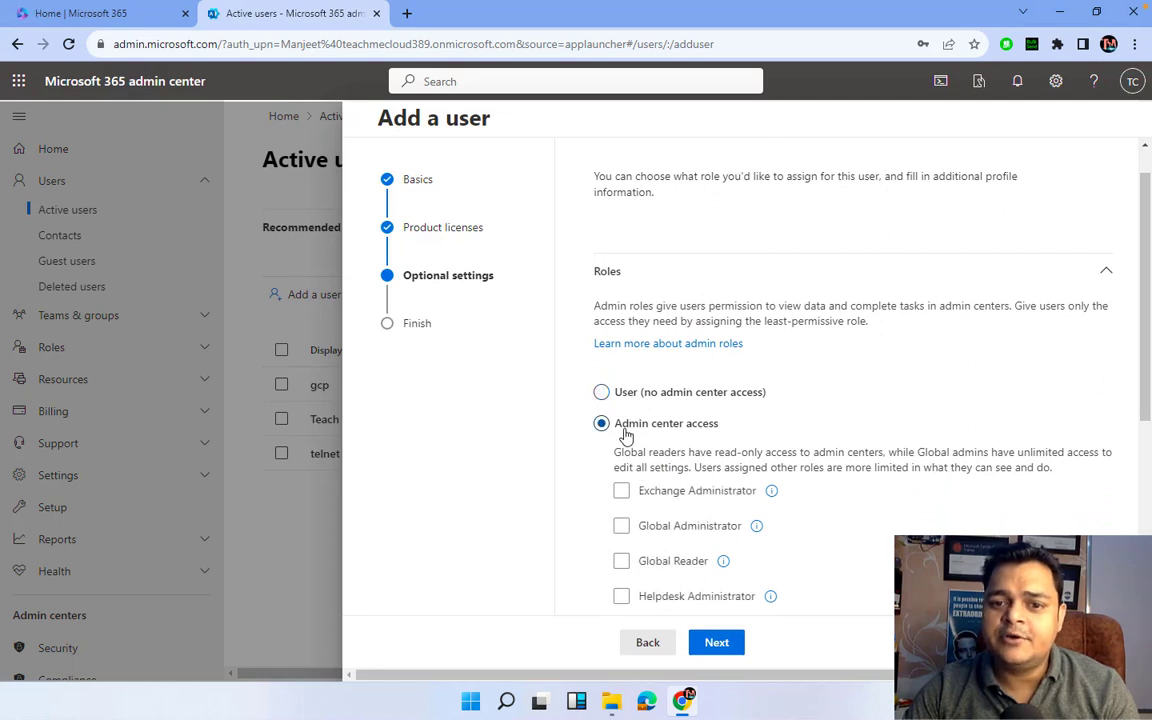
scroll(700, 444, "down", 2)
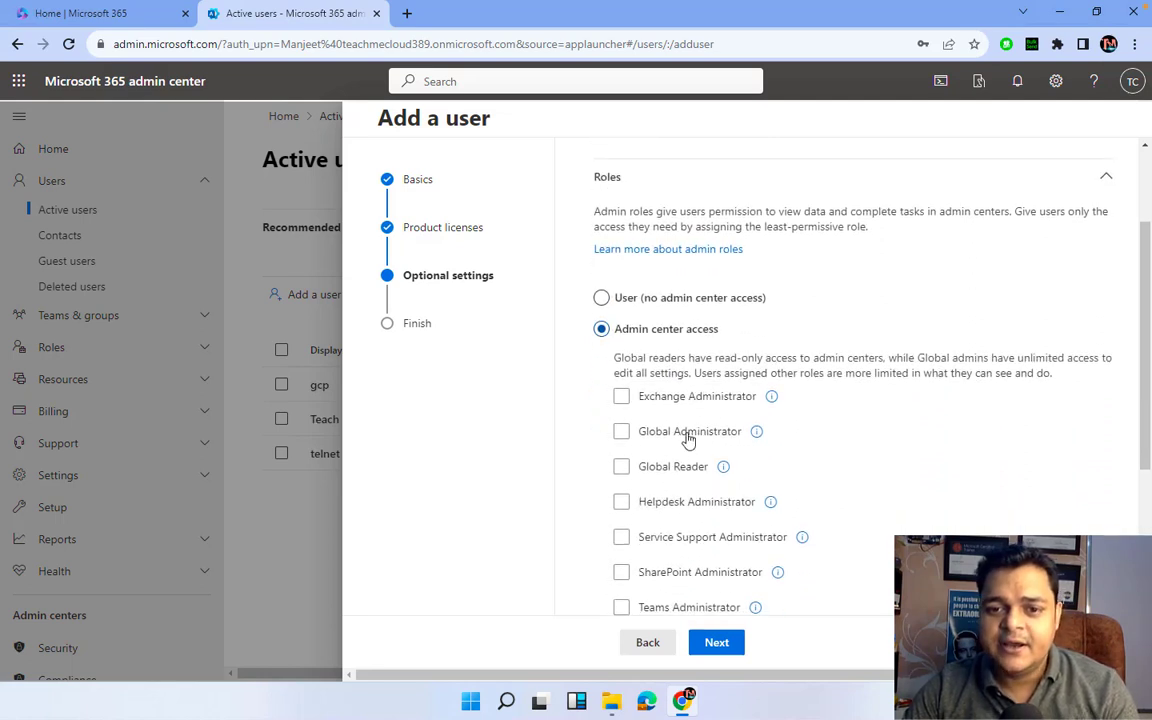
left_click(658, 436)
left_click(690, 440)
left_click(645, 505)
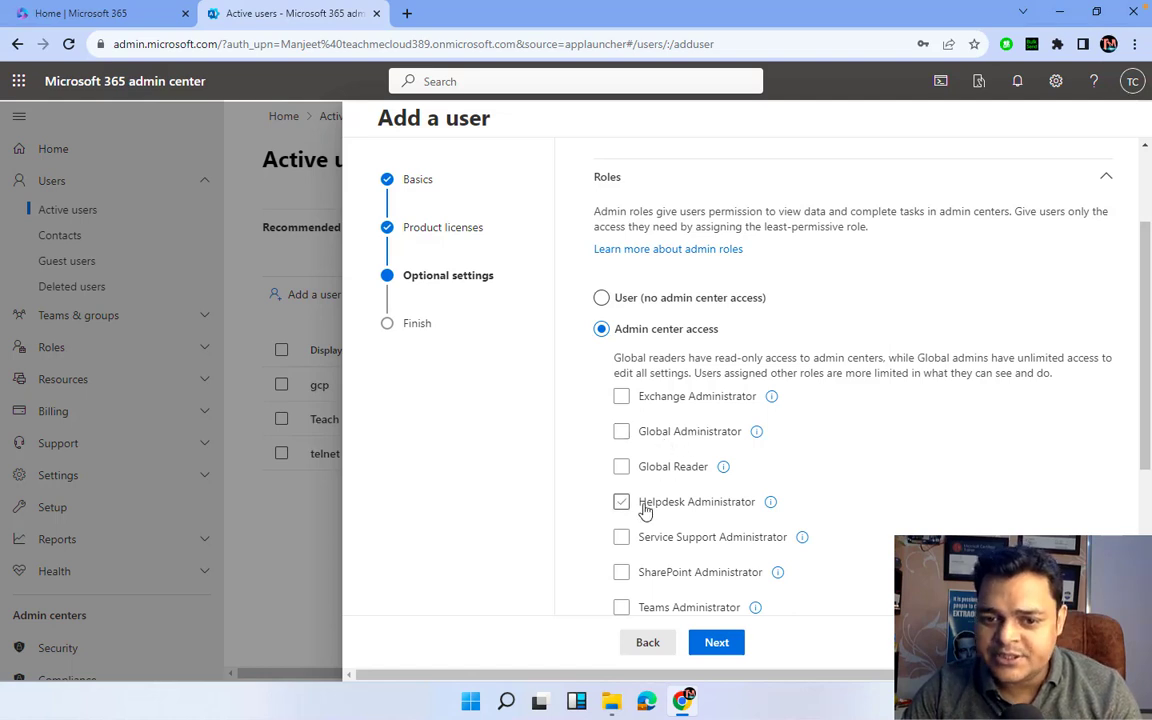
scroll(653, 506, "down", 1)
left_click(650, 472)
scroll(733, 522, "down", 4)
left_click(672, 362)
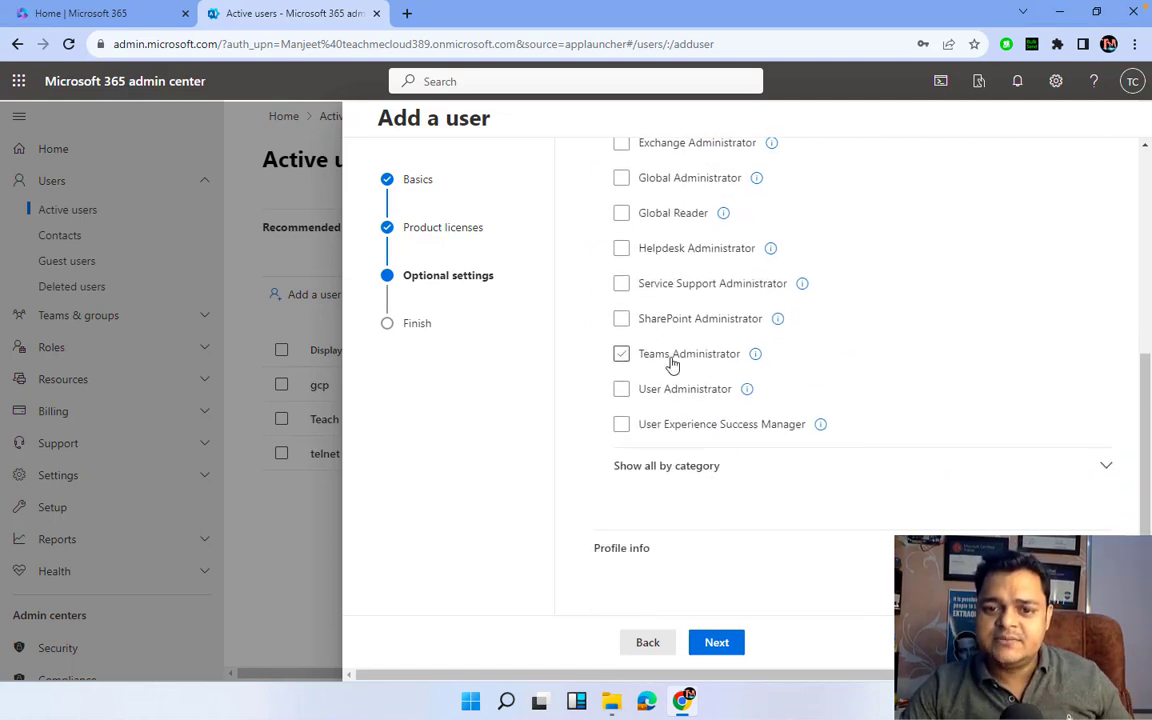
left_click(672, 362)
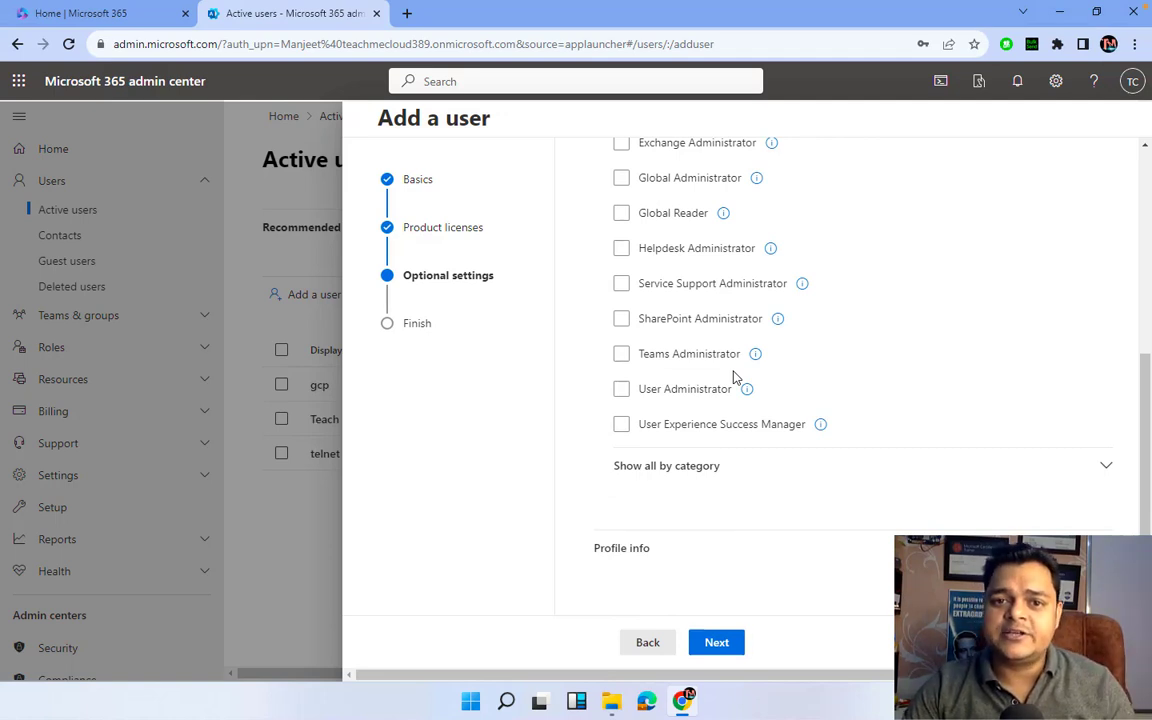
- Try and clear Global and Exchange Administrator, then choose User (no admin center access)
scroll(733, 376, "up", 1)
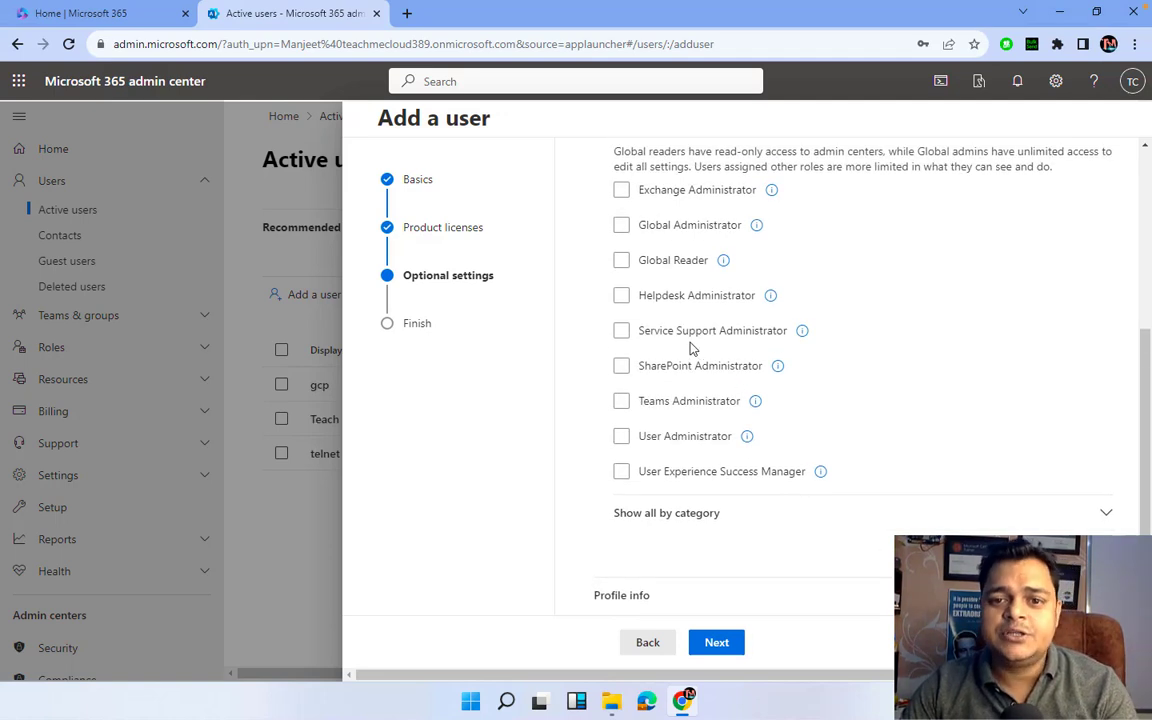
left_click(624, 227)
left_click(624, 227)
left_click(622, 192)
left_click(624, 193)
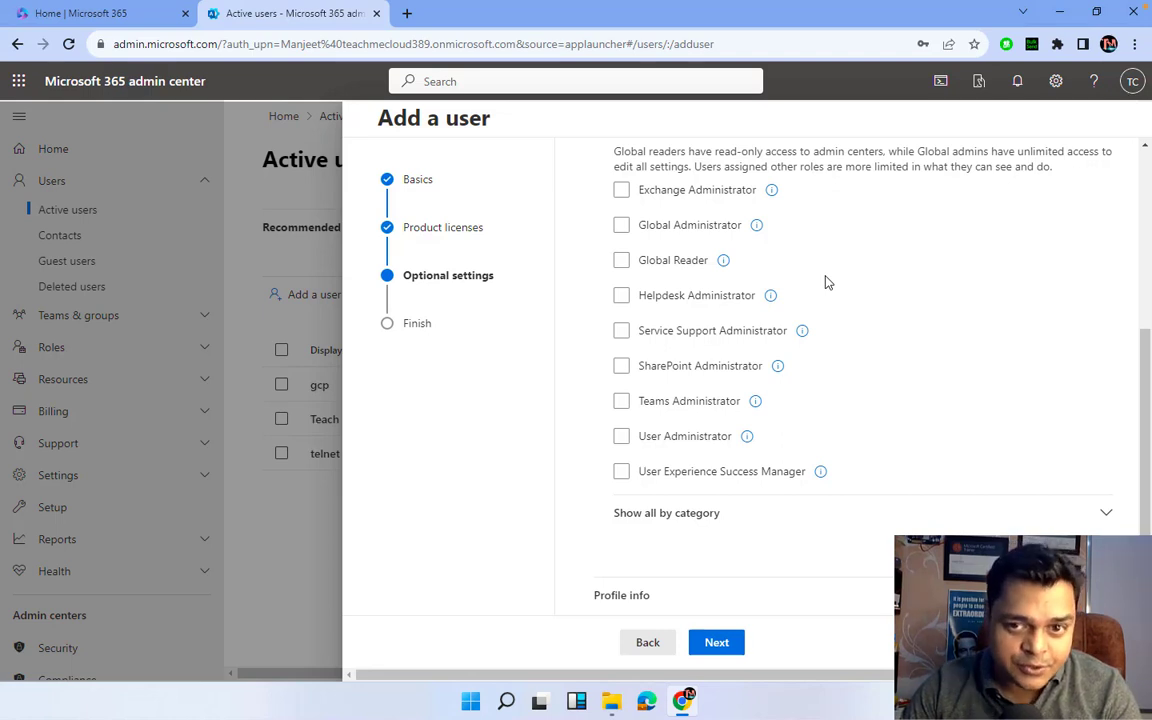
scroll(826, 282, "up", 2)
left_click(652, 241)
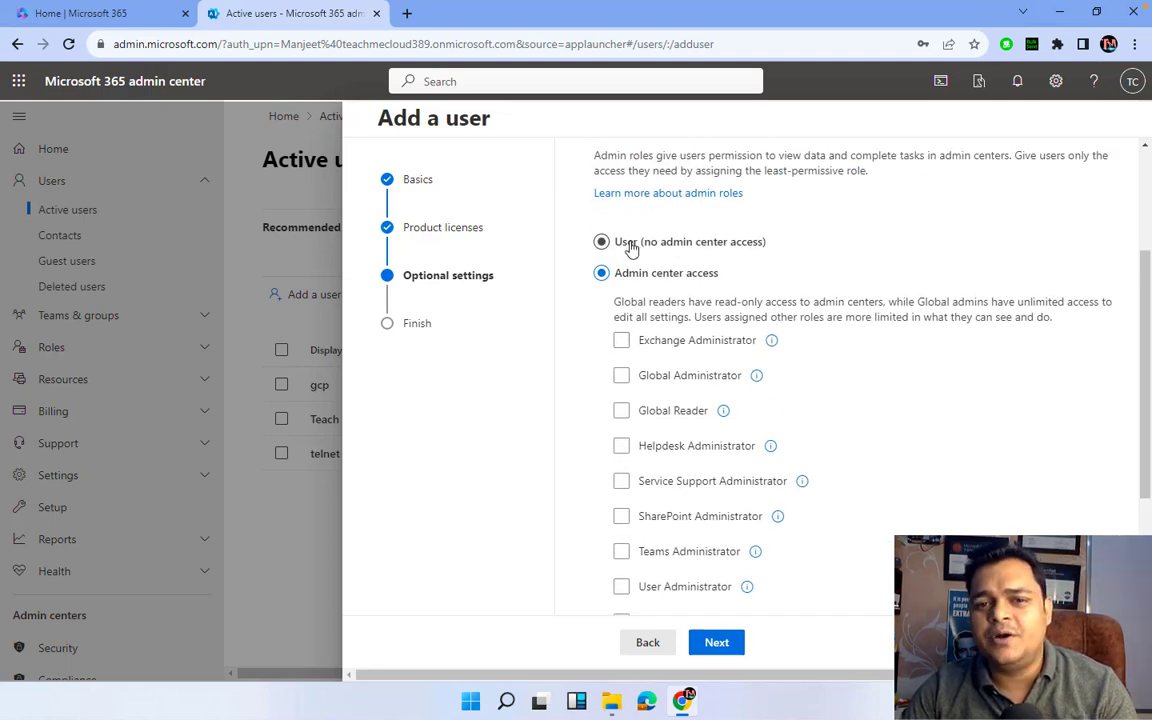
- Finish adding user class and select its full username
left_click(725, 643)
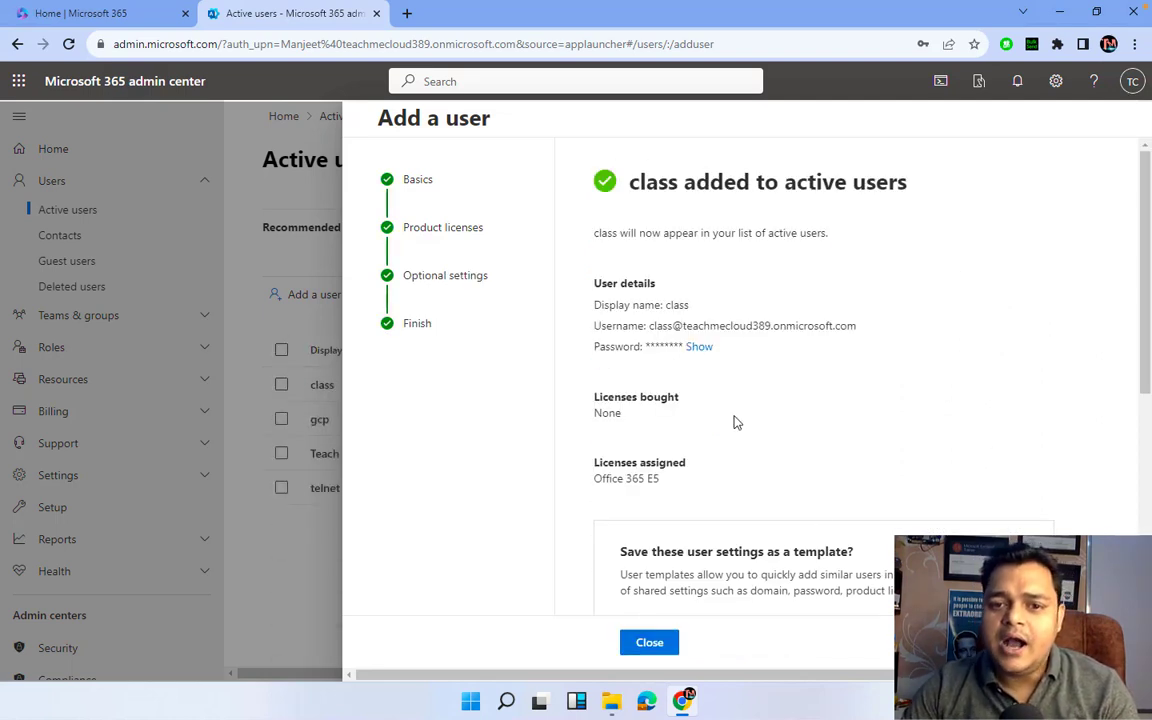
left_click_drag(857, 325, 653, 325)
- Copy the new username and open office.com in a private browsing window
right_click(664, 326)
left_click(685, 334)
left_click(406, 13)
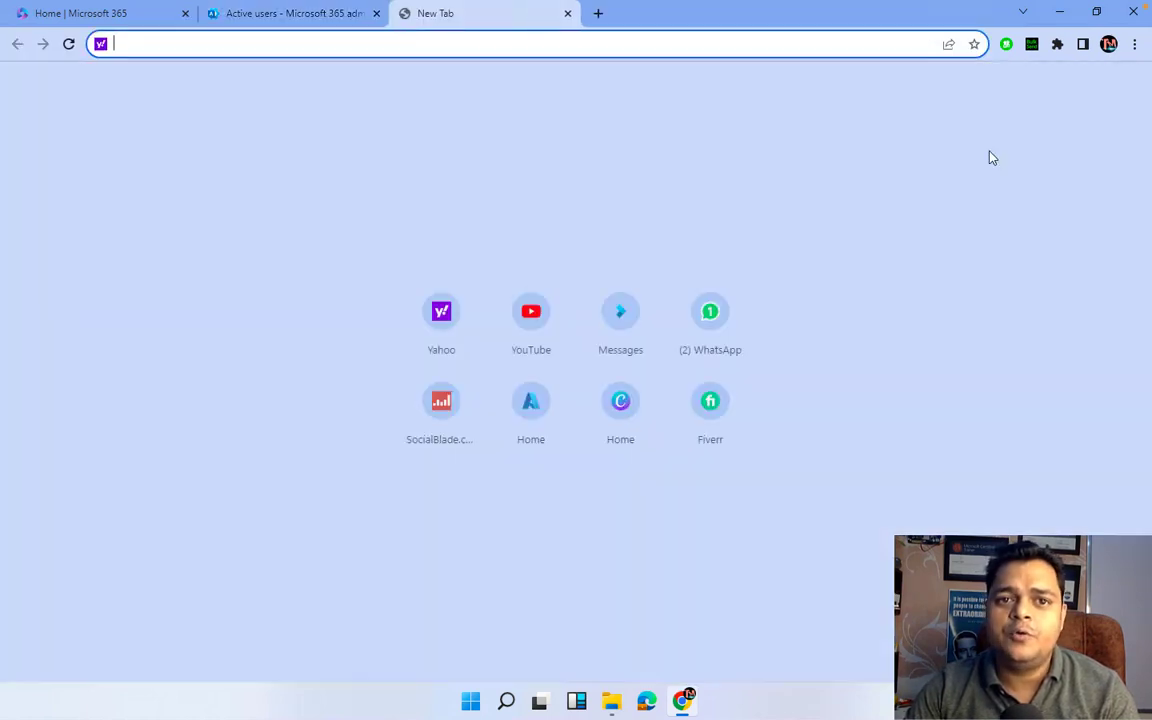
left_click(1134, 44)
left_click(1013, 116)
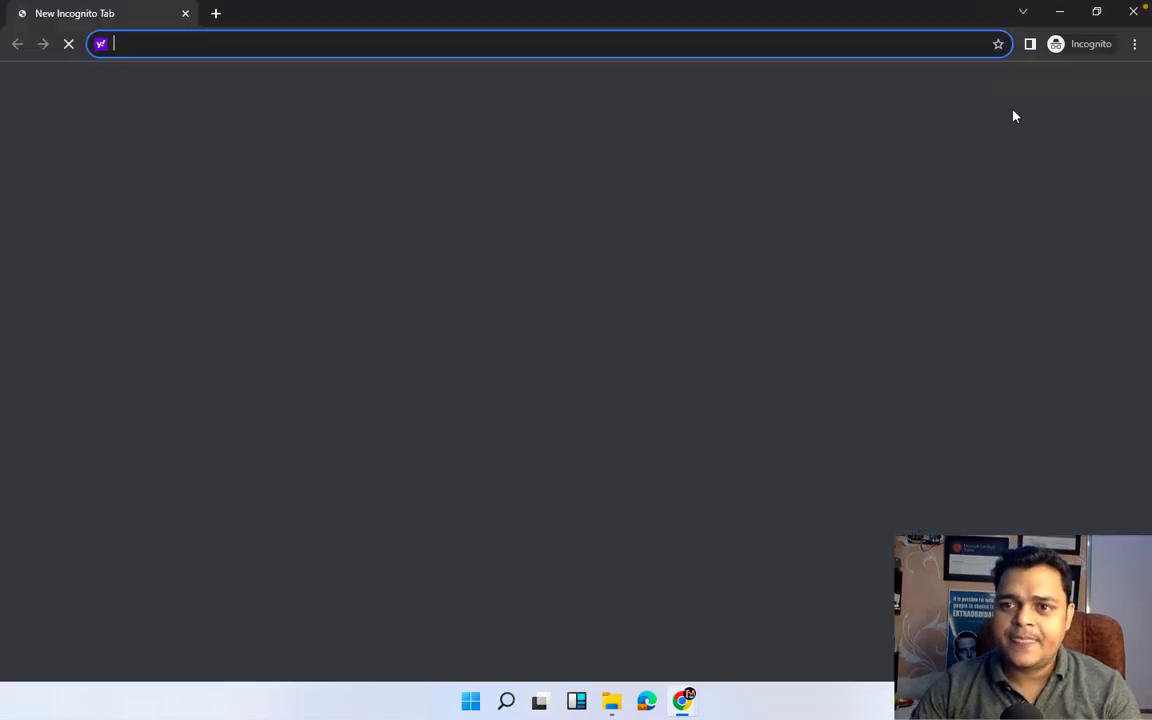
type("of")
key("Return")
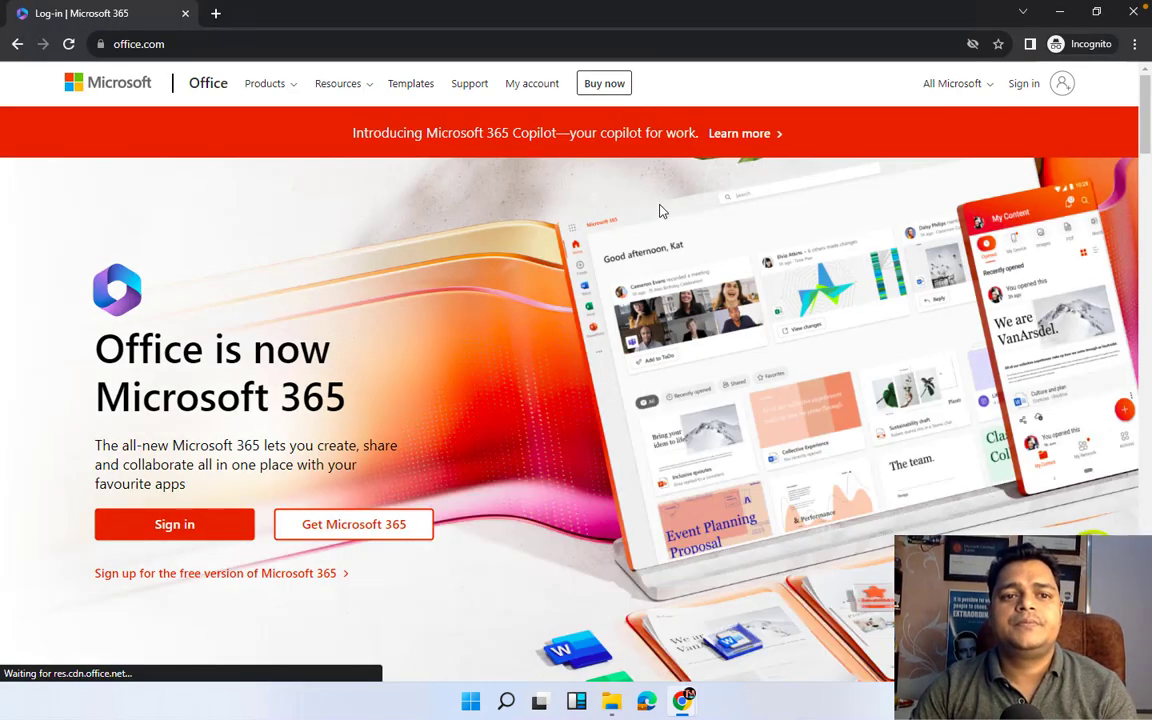
- Sign in with the copied username and the new user's password
left_click(164, 535)
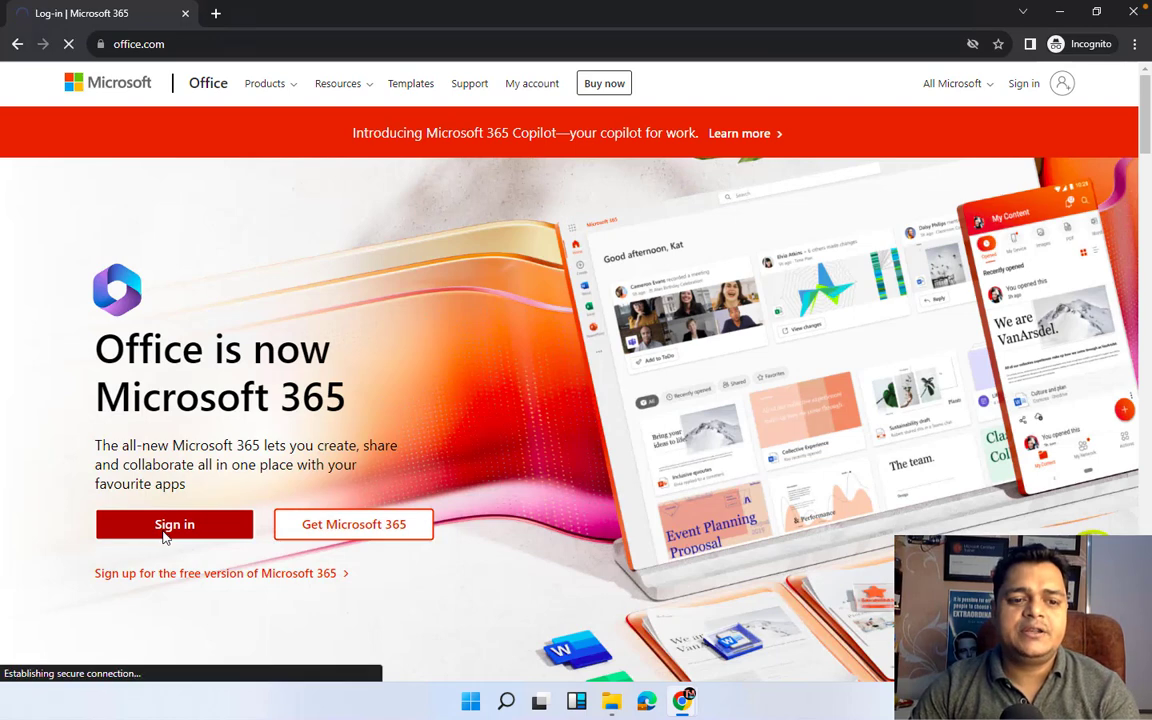
key("ctrl+v")
key("Return")
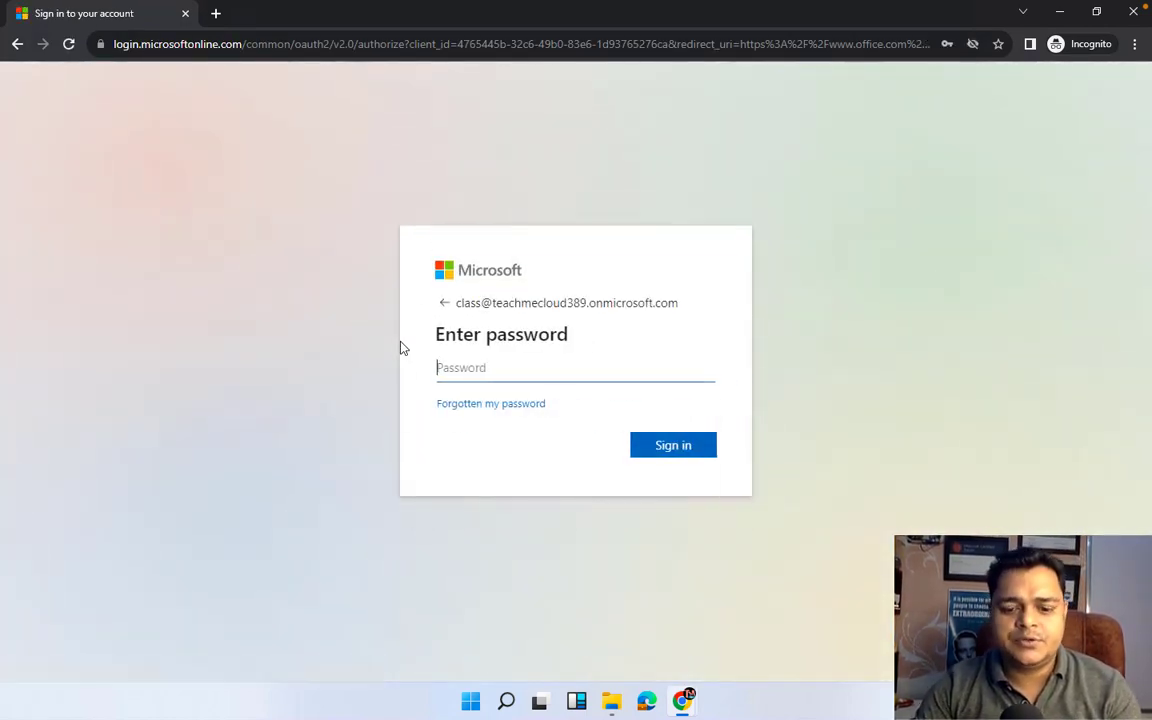
type("••••••••")
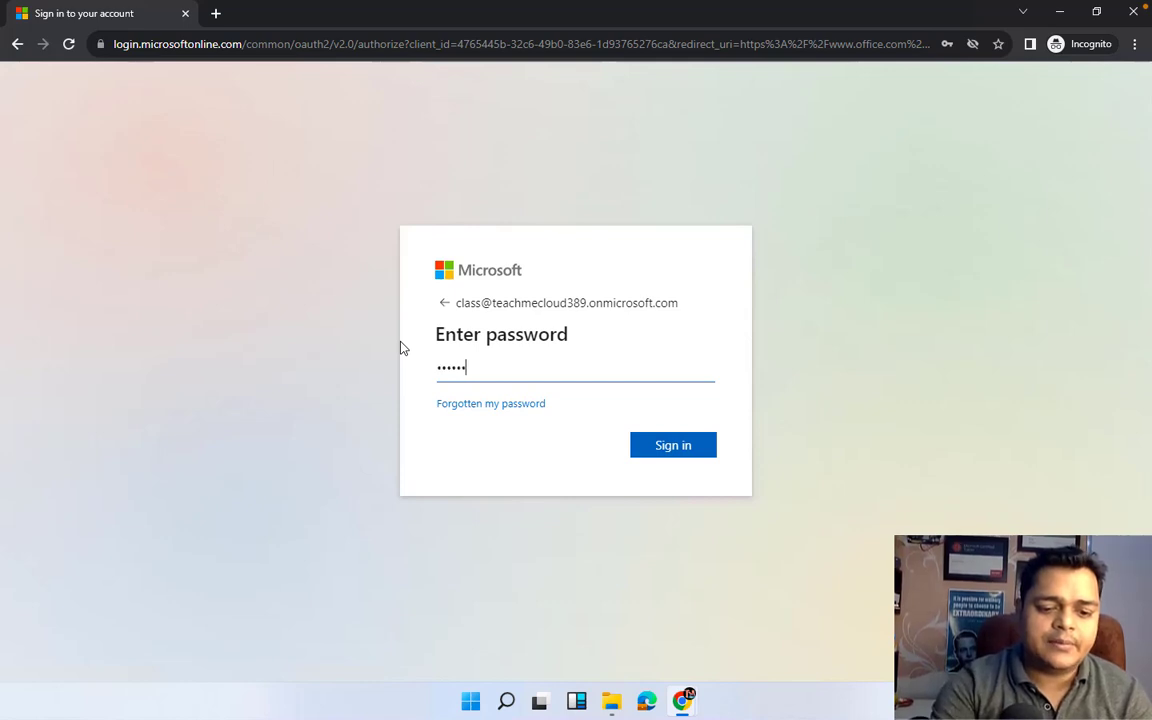
type("••")
key("Return")
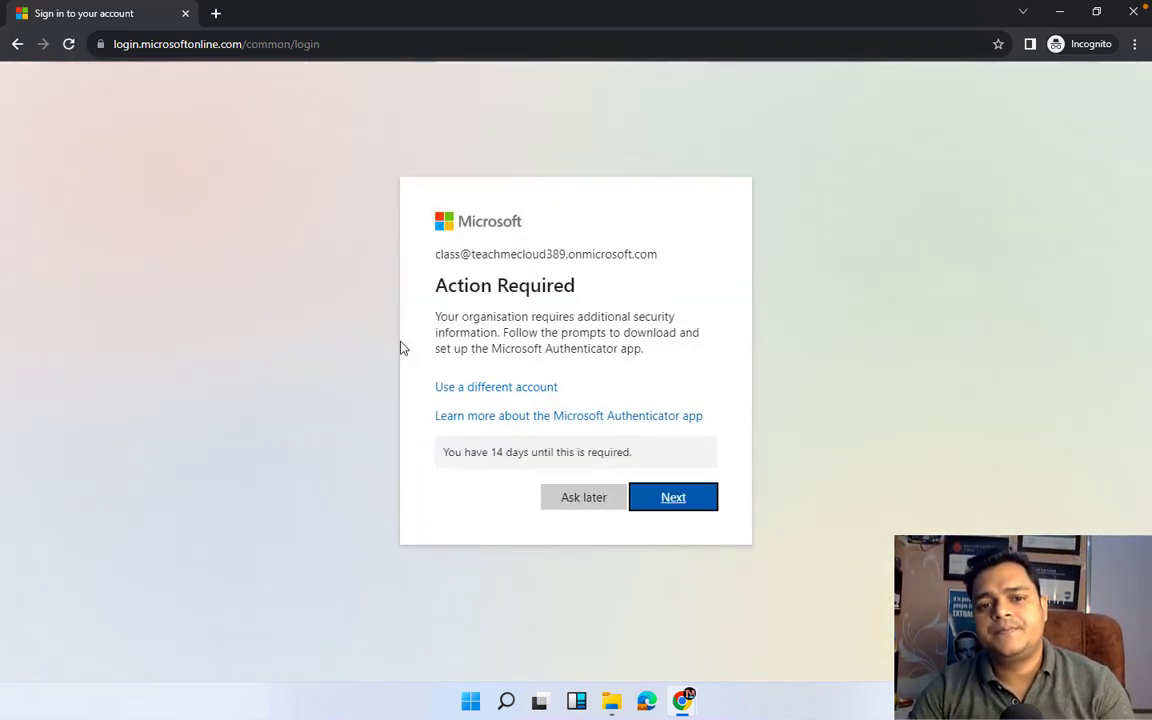
- Postpone security setup, decline staying signed in, and finish the welcome tour
left_click(587, 505)
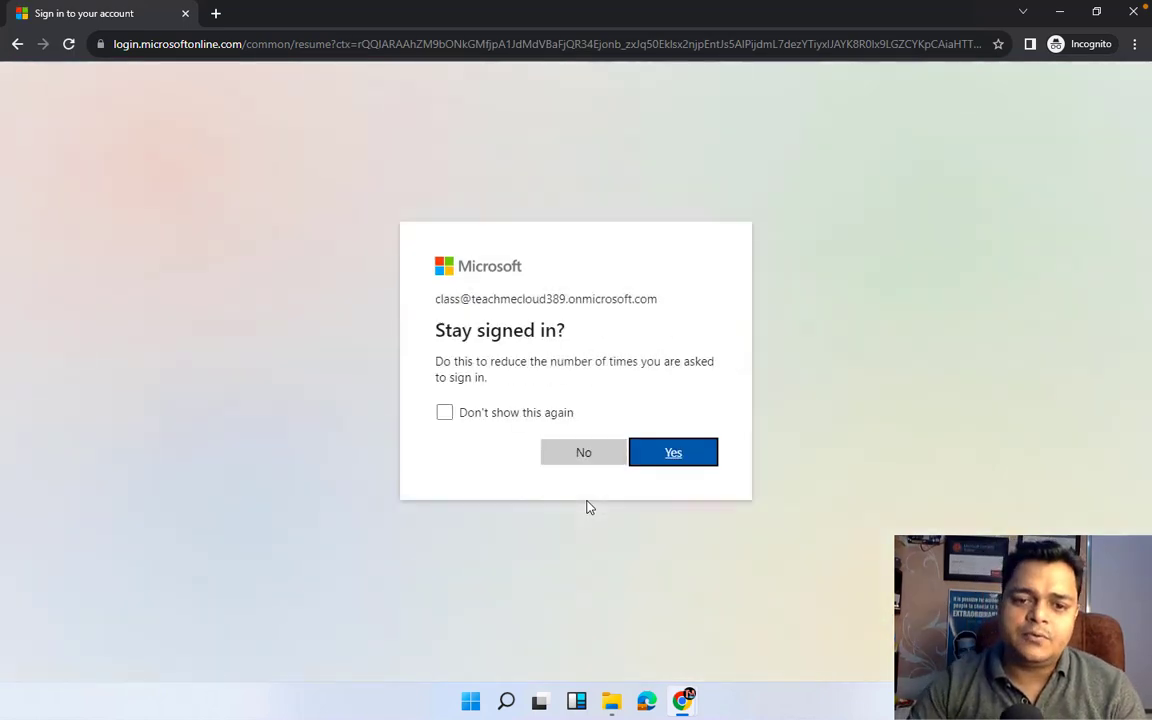
left_click(589, 461)
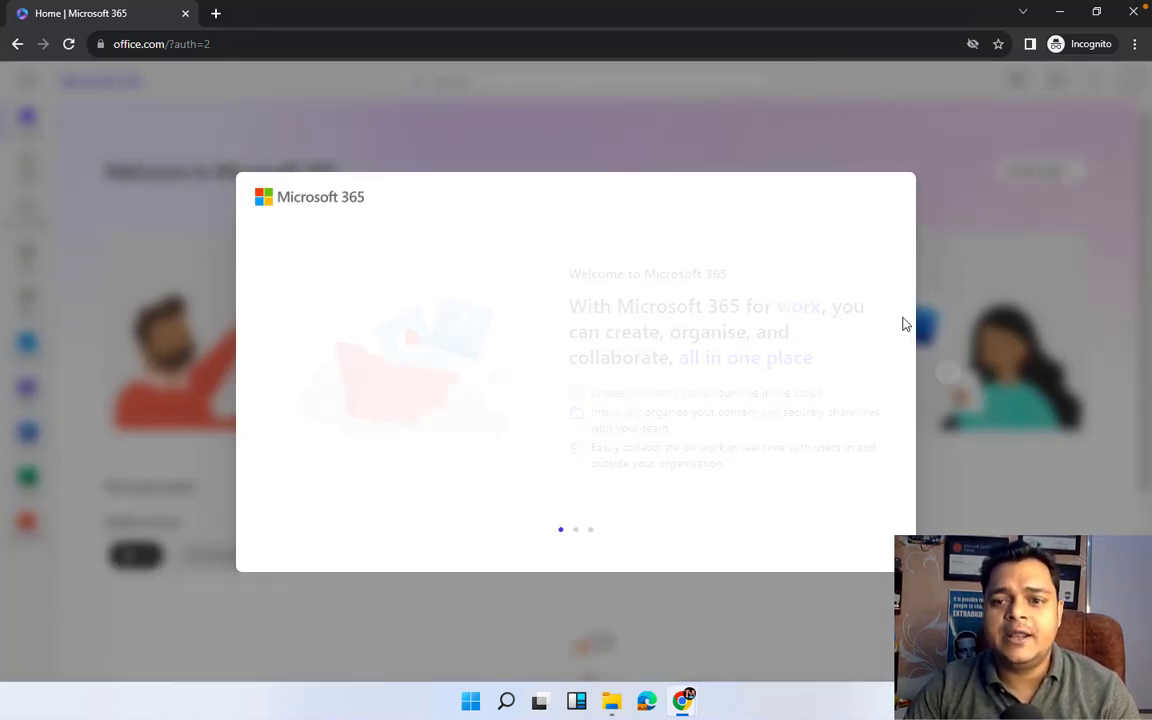
left_click(948, 376)
left_click(948, 378)
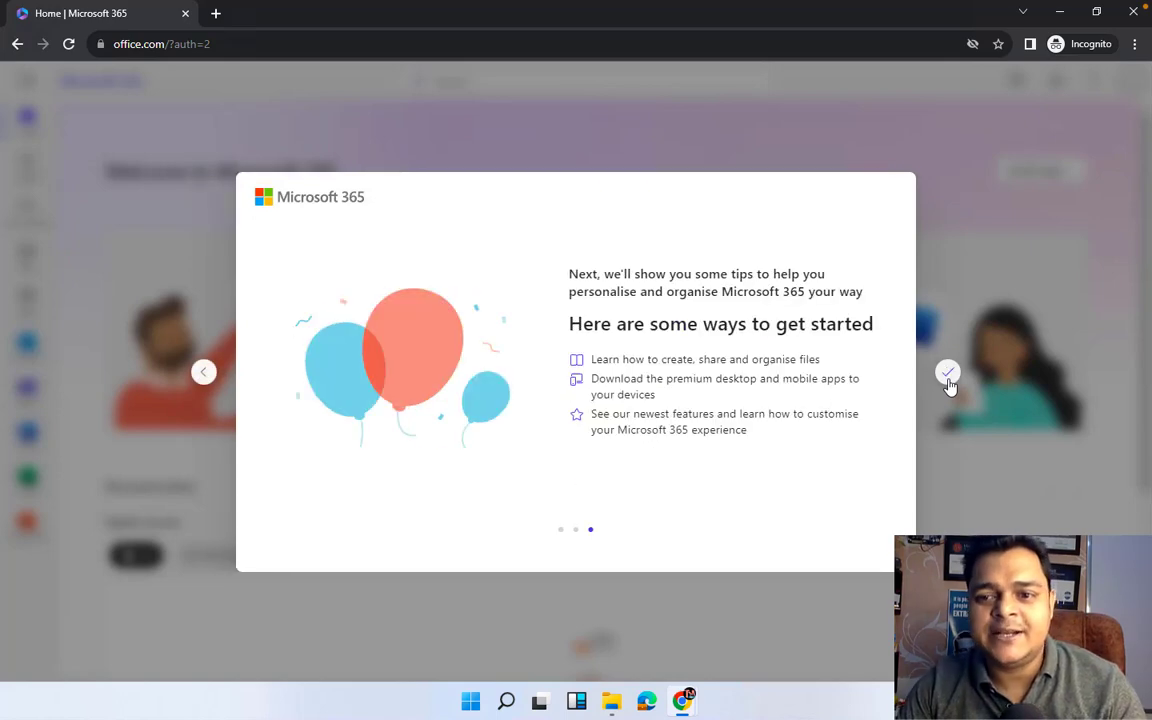
left_click(948, 378)
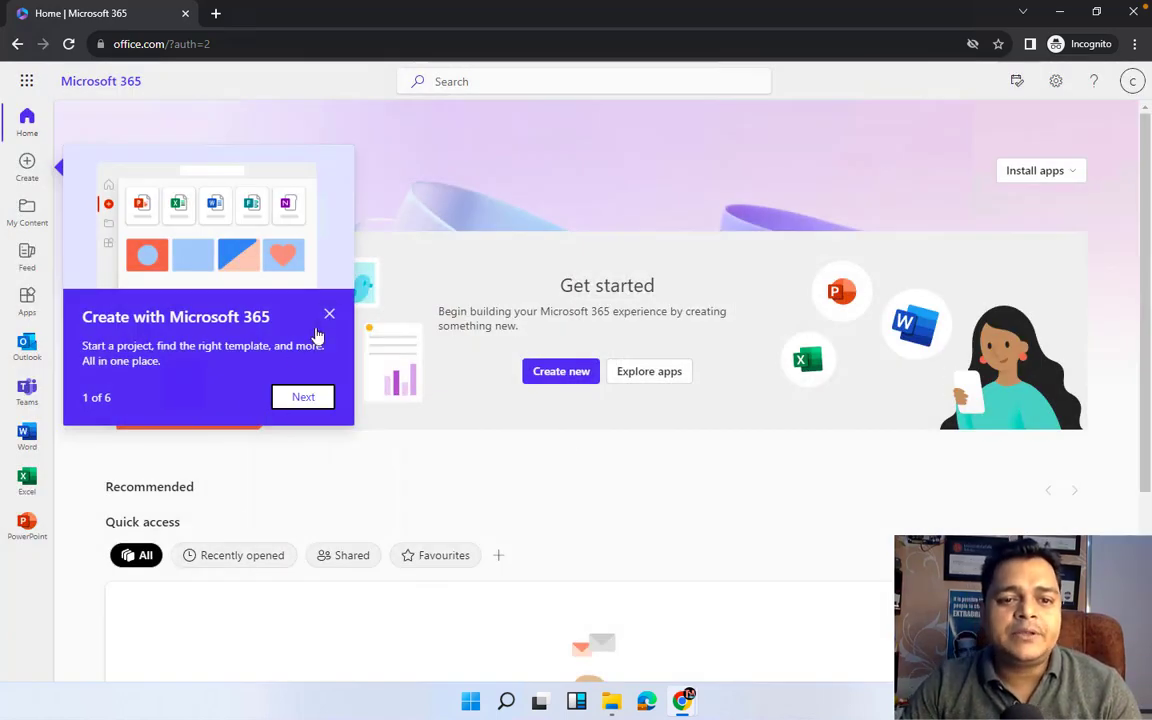
- Close the 'Create with Microsoft 365' tip on the new user's home page
left_click(328, 316)
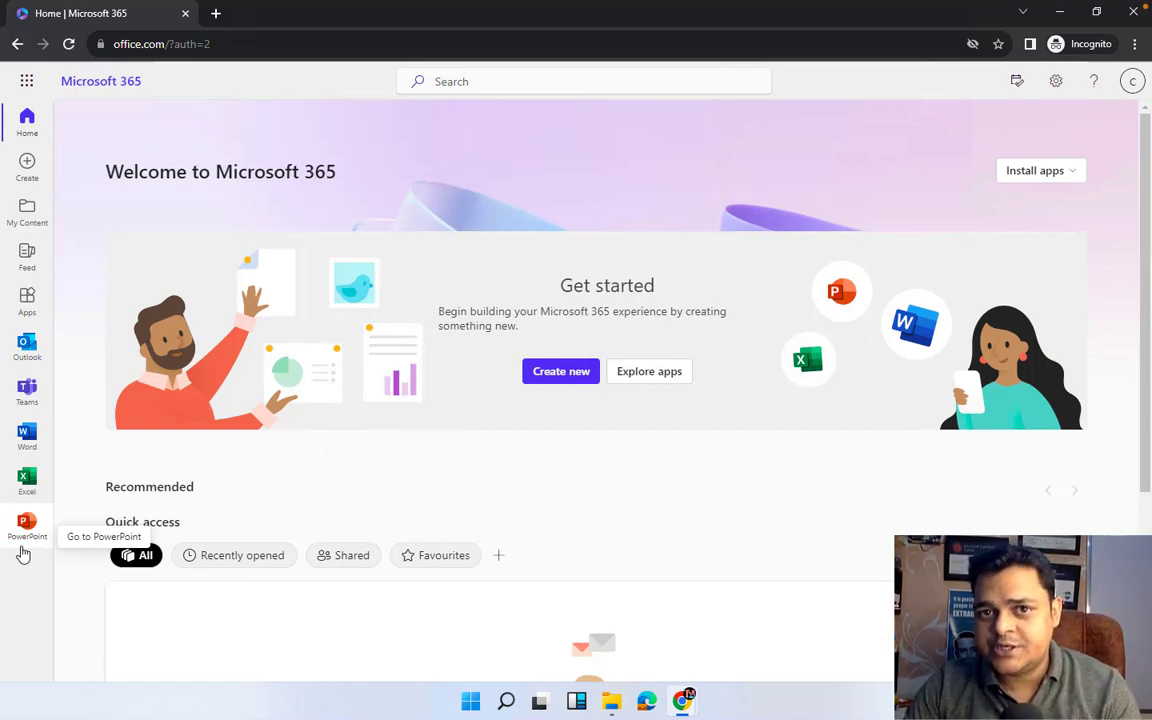
key("ctrl+Left")
key("ctrl+Right")
- Go back to the admin center window, close the blank new tab, and dismiss the user-creation summary
mouse_move(681, 700)
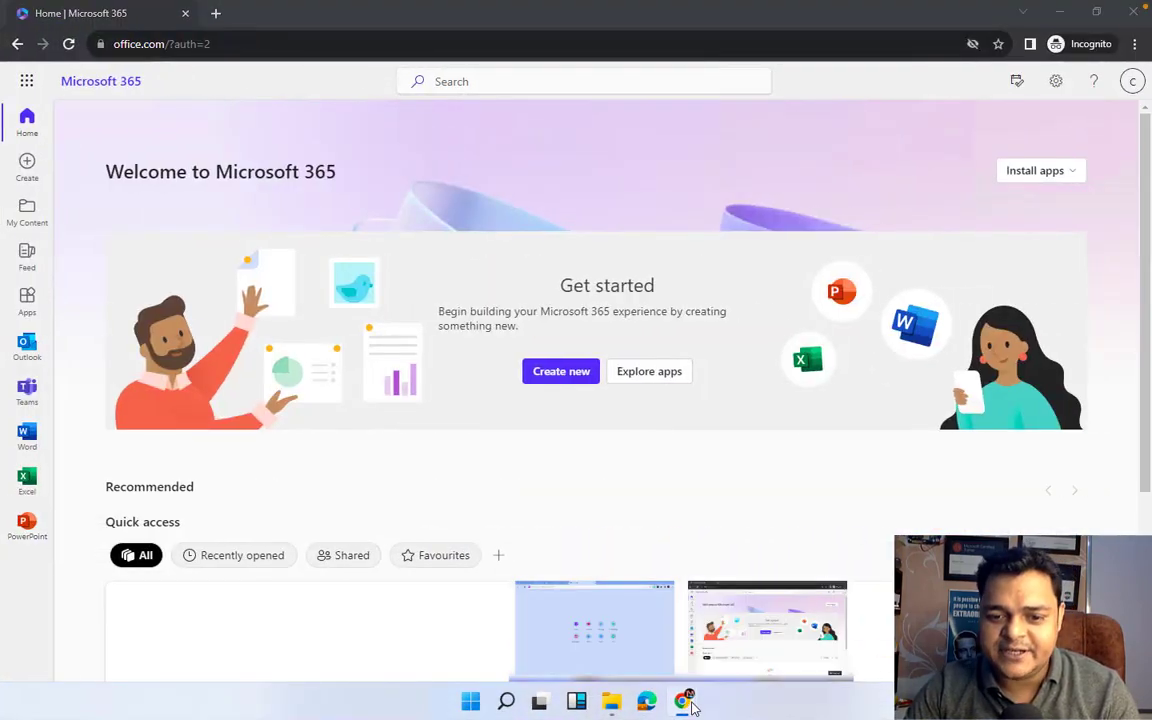
left_click(625, 635)
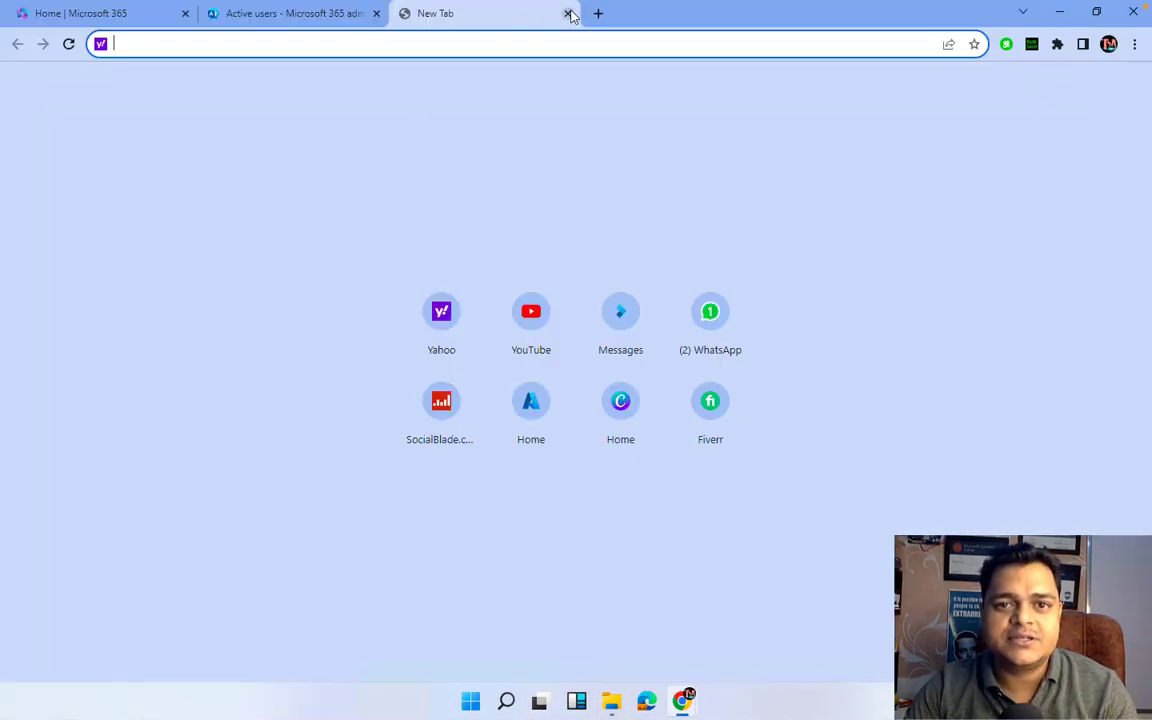
left_click(567, 13)
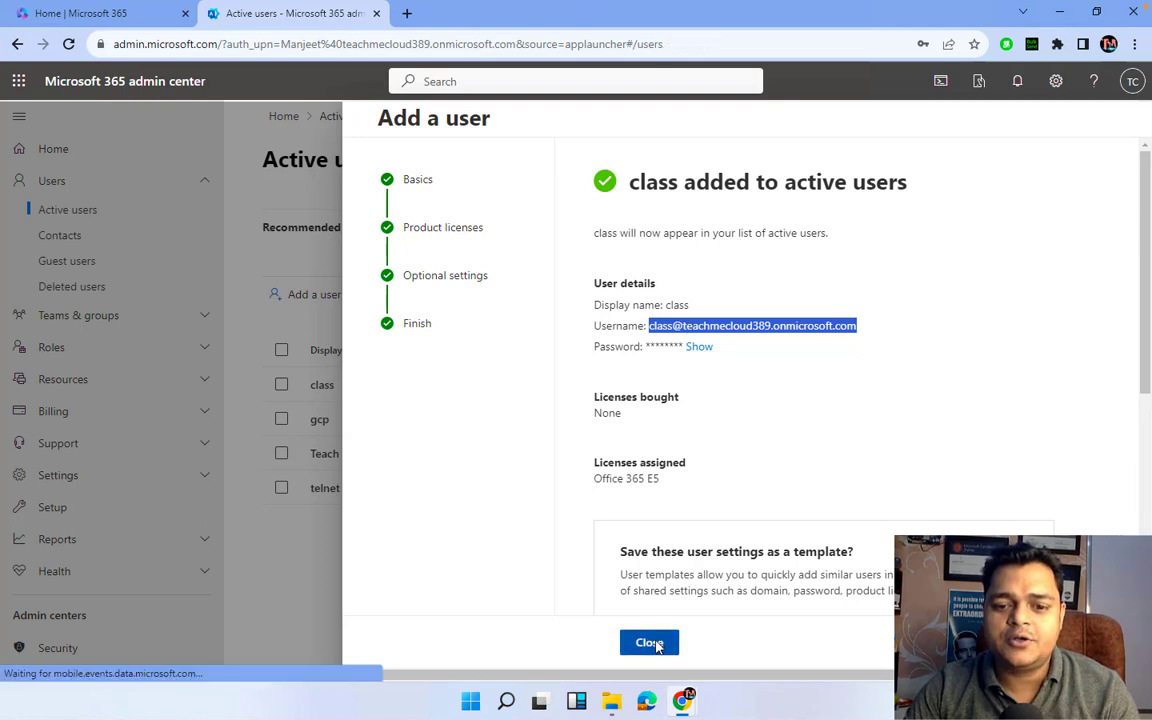
left_click(658, 642)
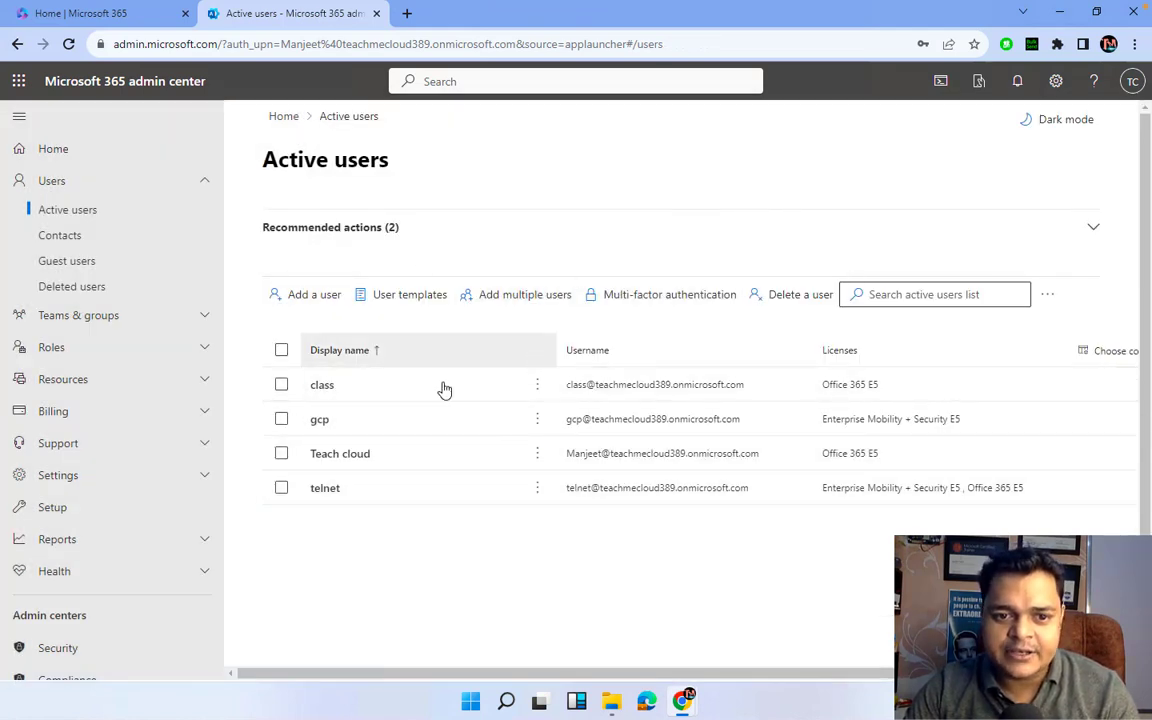
- Open user class's details on the Account tab and select its username
left_click(321, 386)
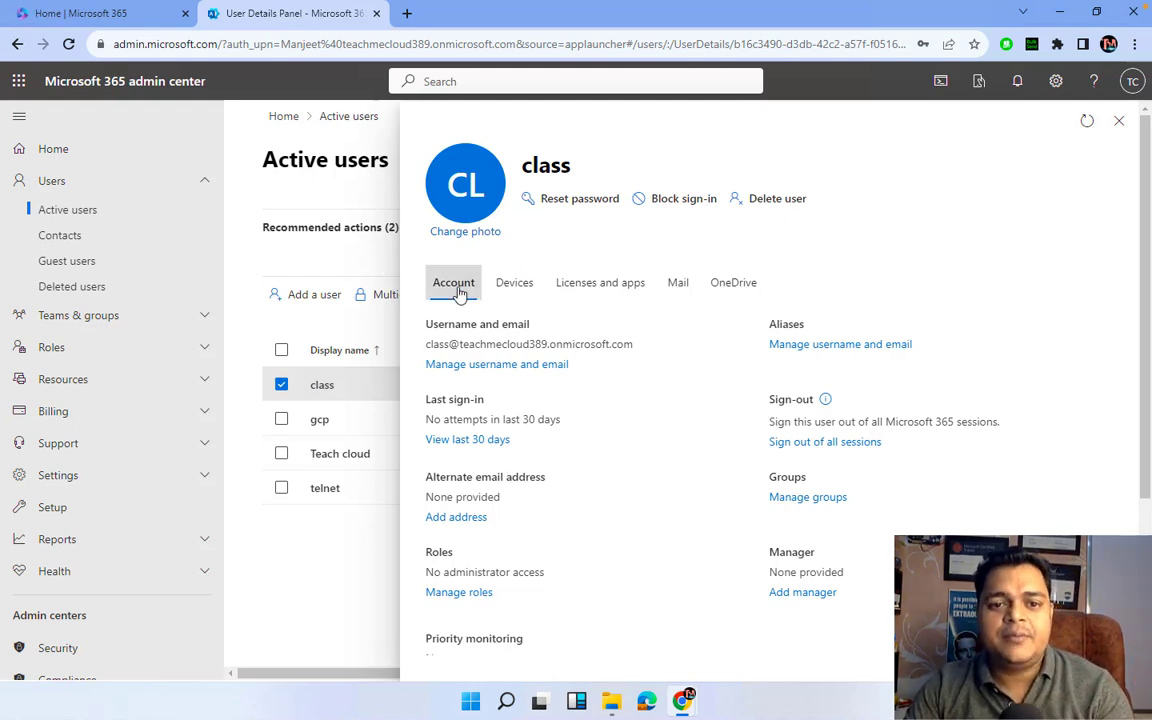
scroll(430, 317, "down", 1)
left_click_drag(427, 316, 646, 315)
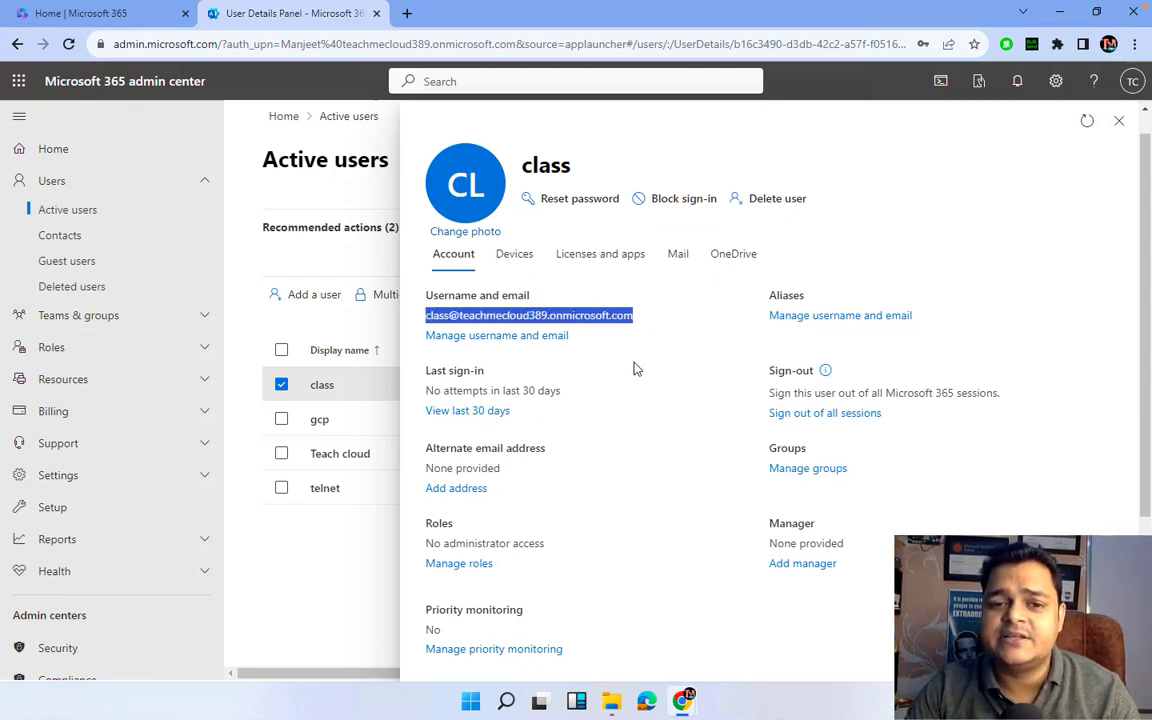
left_click(507, 337)
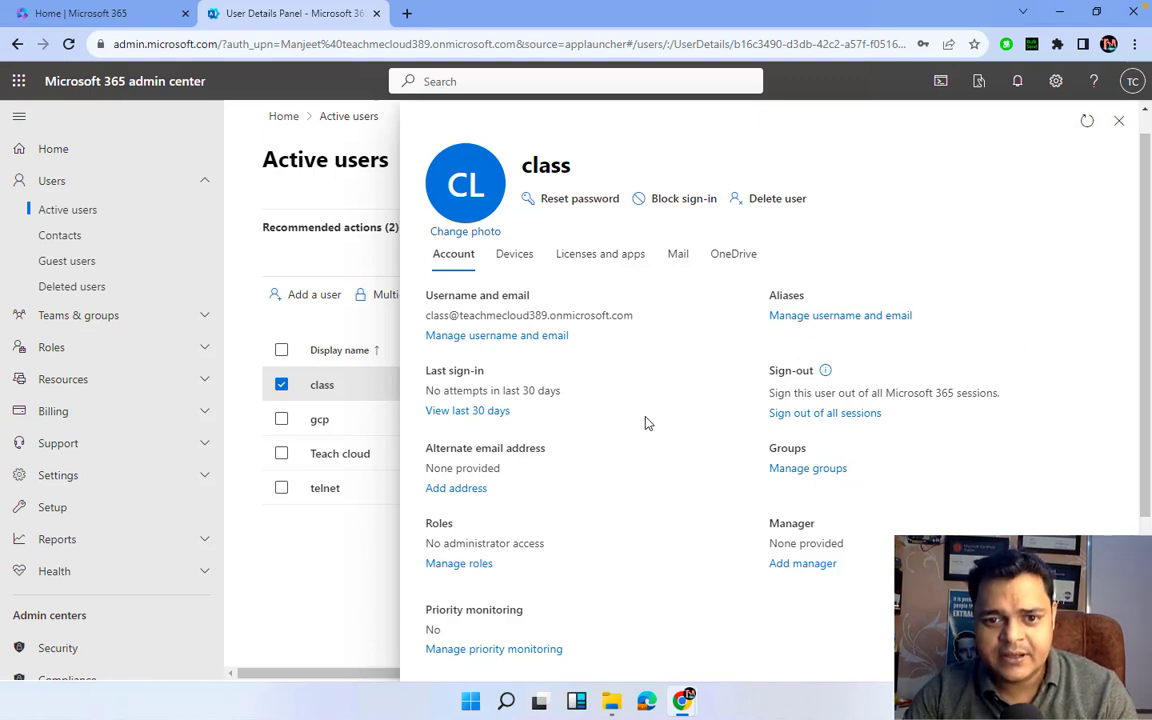
scroll(645, 423, "down", 1)
scroll(645, 423, "up", 1)
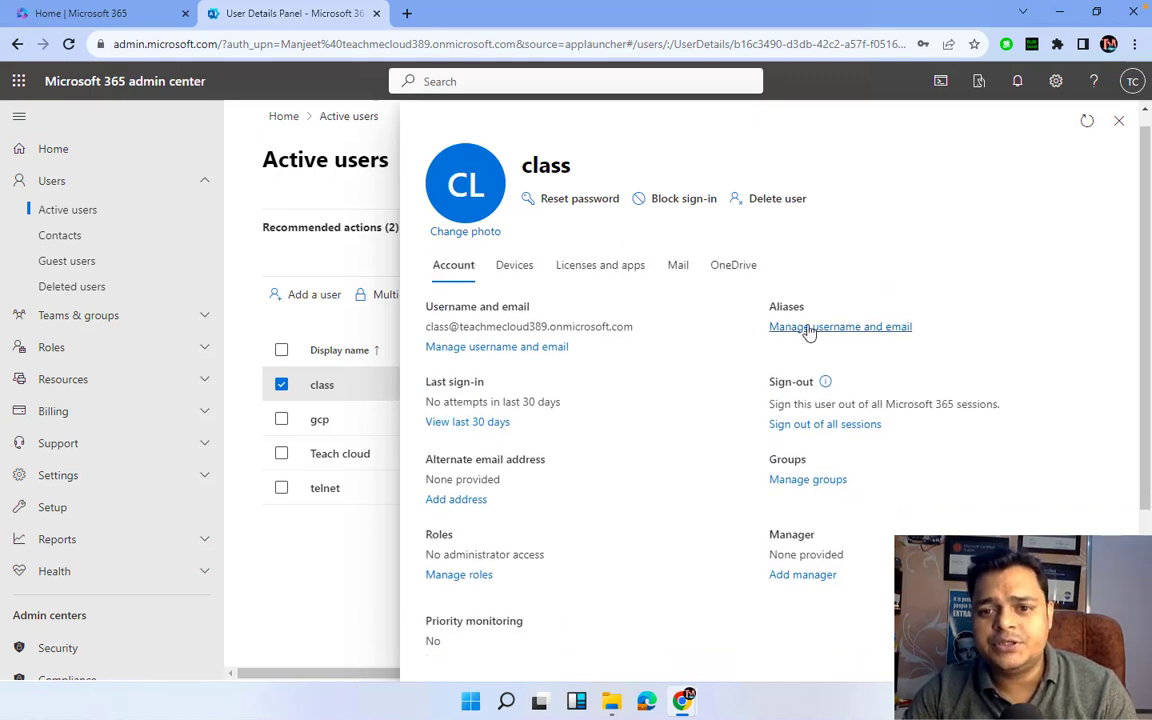
- In Manage username and email, enter 'cloud' as a new alias username and add it for class
left_click(809, 328)
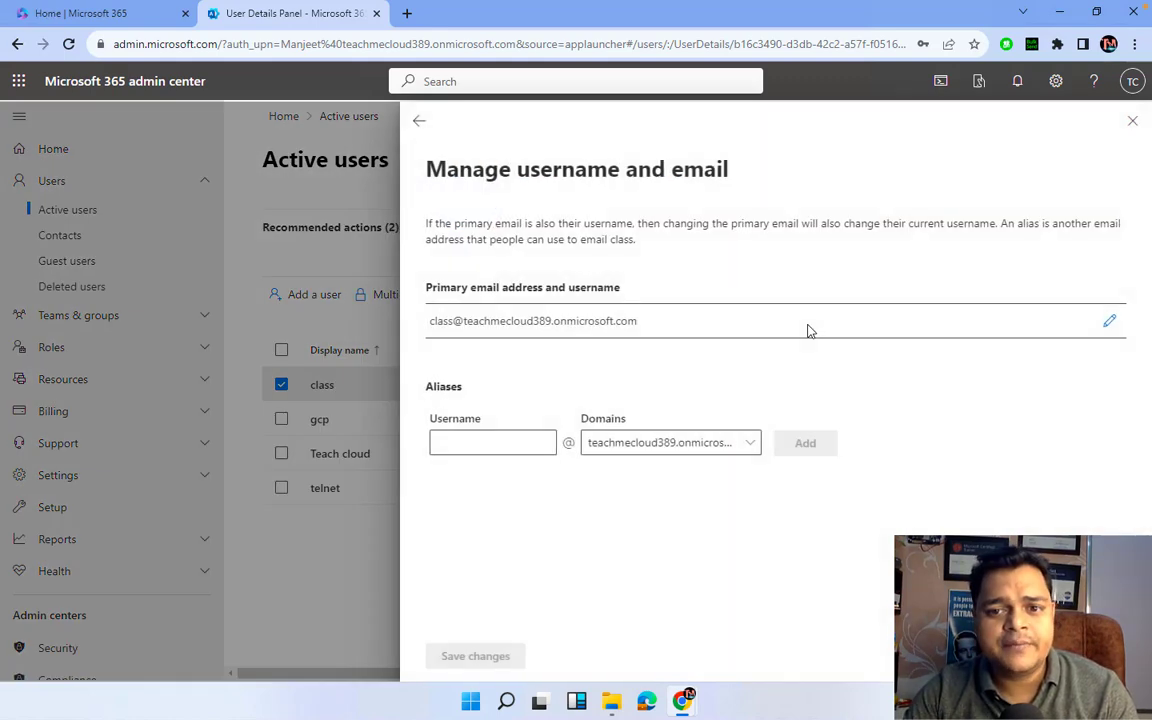
left_click(483, 452)
type("cloud")
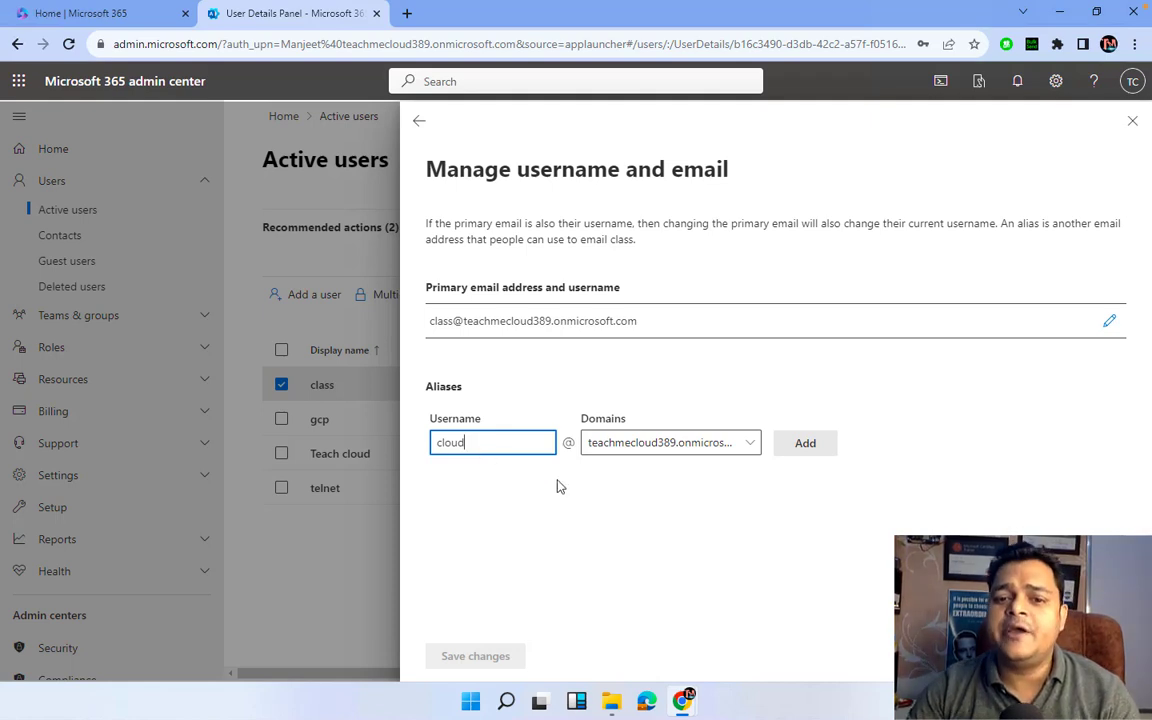
left_click(500, 479)
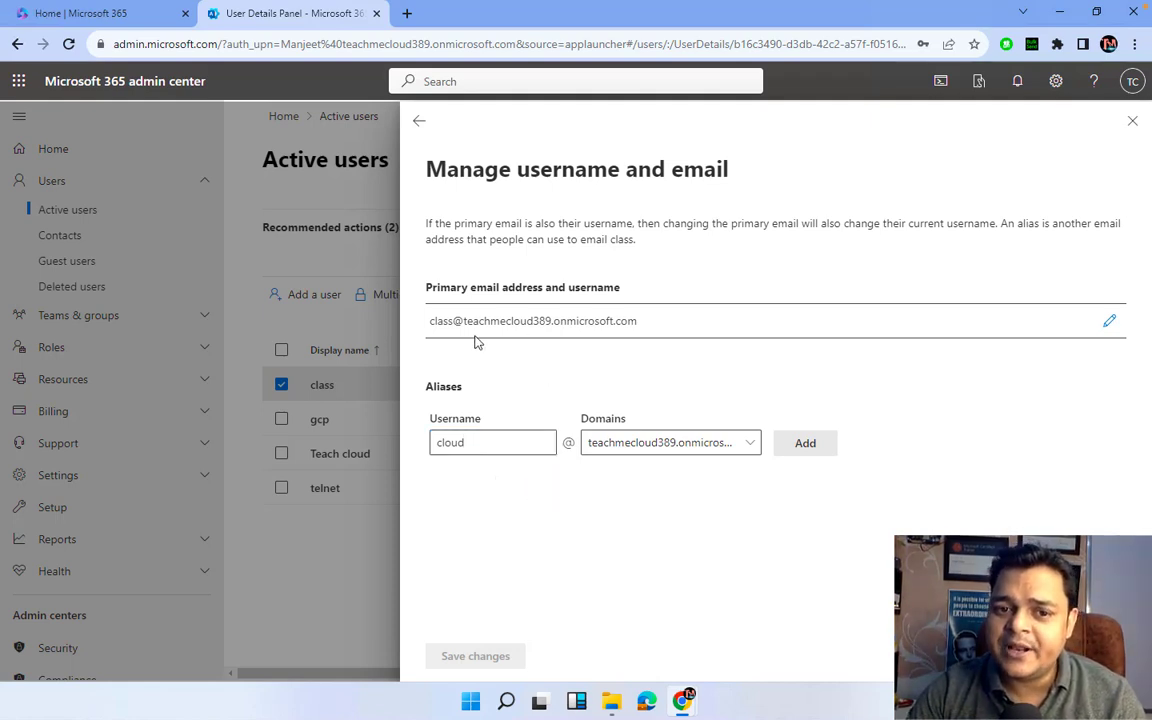
left_click(805, 443)
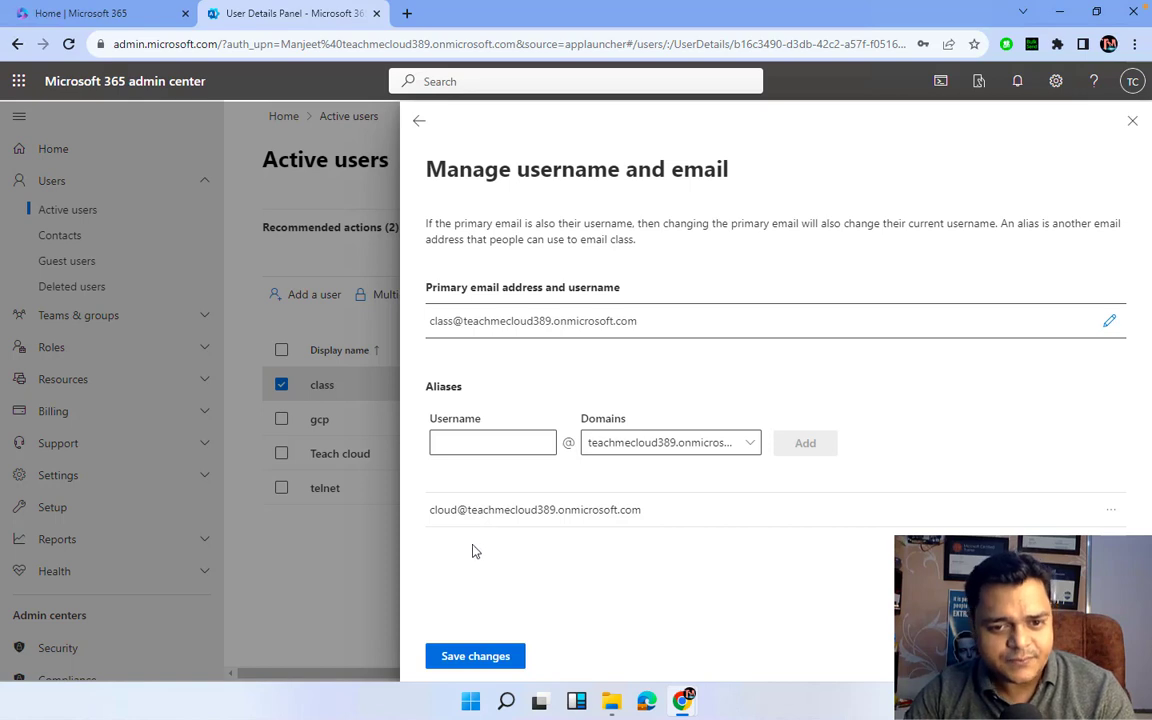
- Save the cloud alias and close the username and email panel
left_click(474, 660)
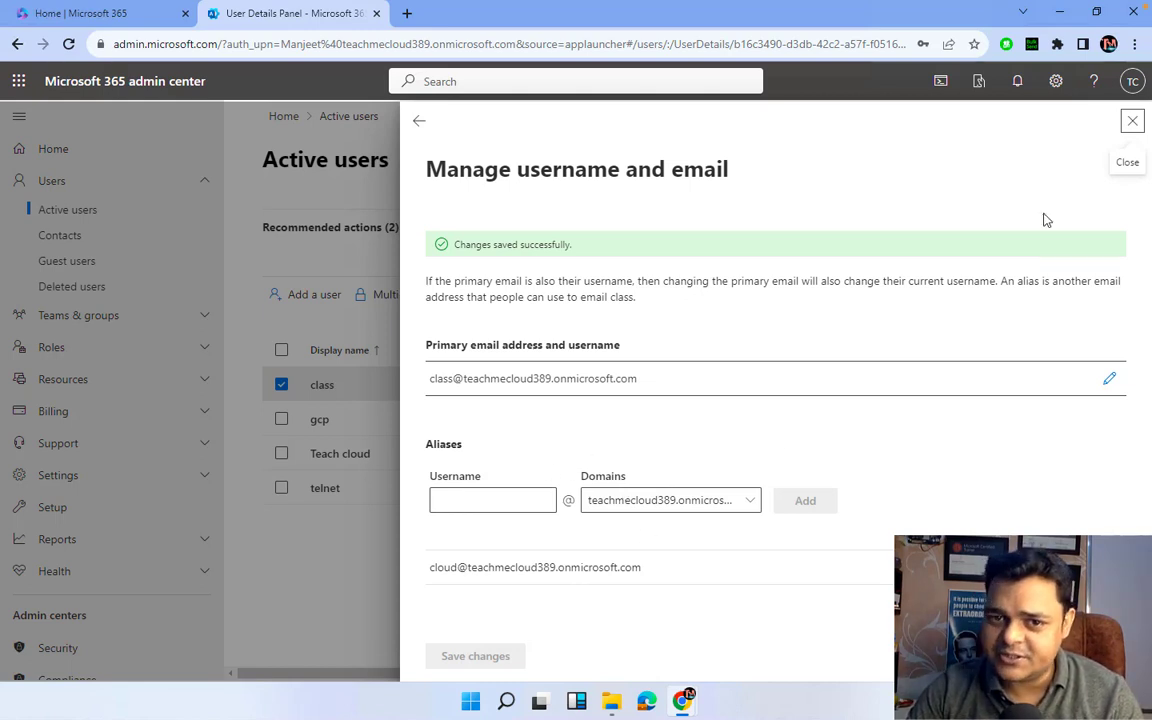
left_click(1133, 122)
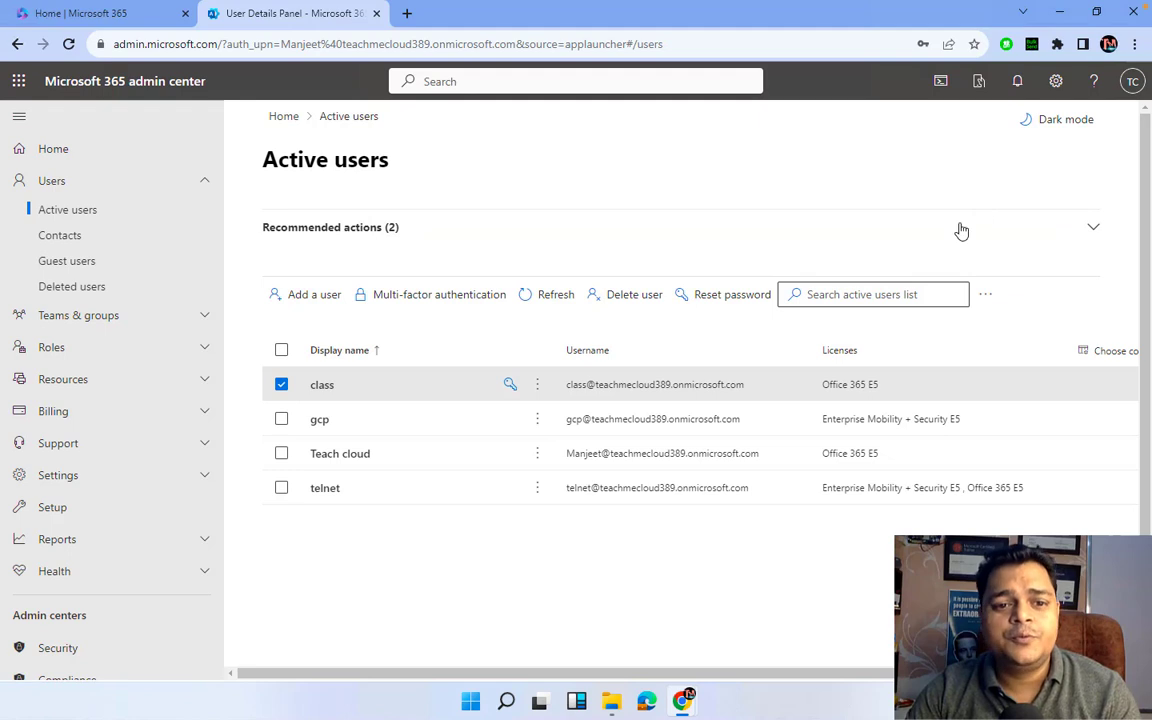
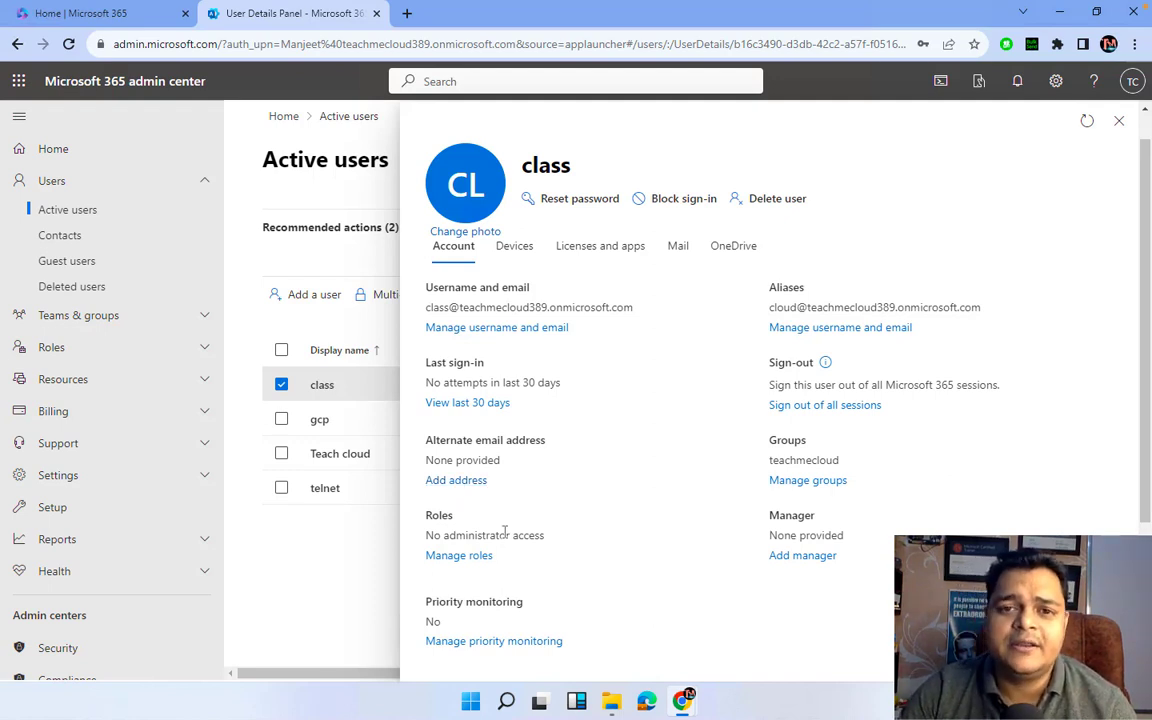
- Scroll the class user's Account tab to check roles, manager and teachmecloud group membership
scroll(655, 524, "down", 1)
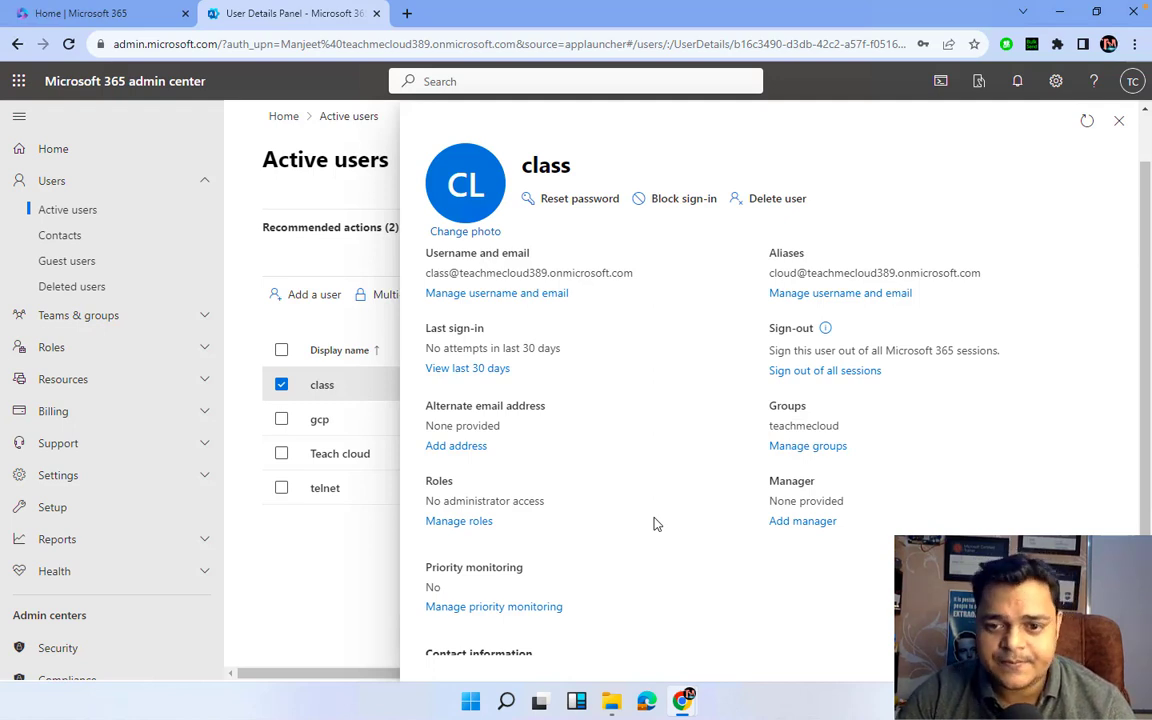
scroll(589, 577, "down", 2)
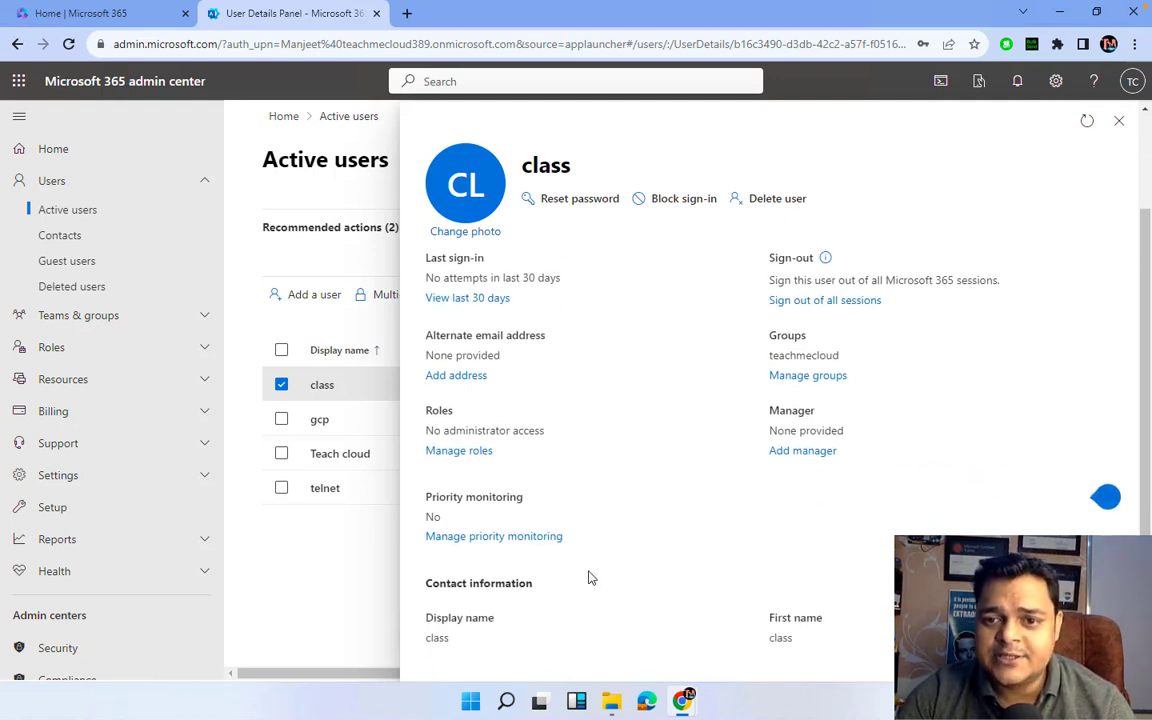
scroll(589, 577, "down", 3)
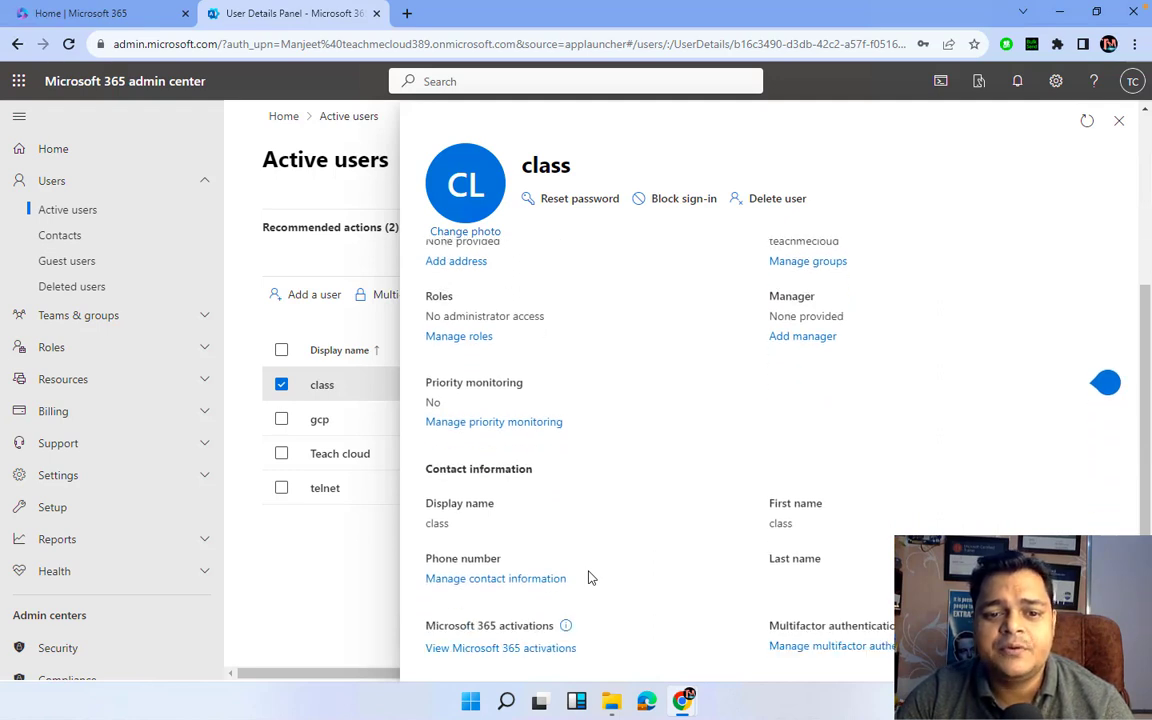
scroll(589, 577, "up", 3)
scroll(589, 577, "down", 3)
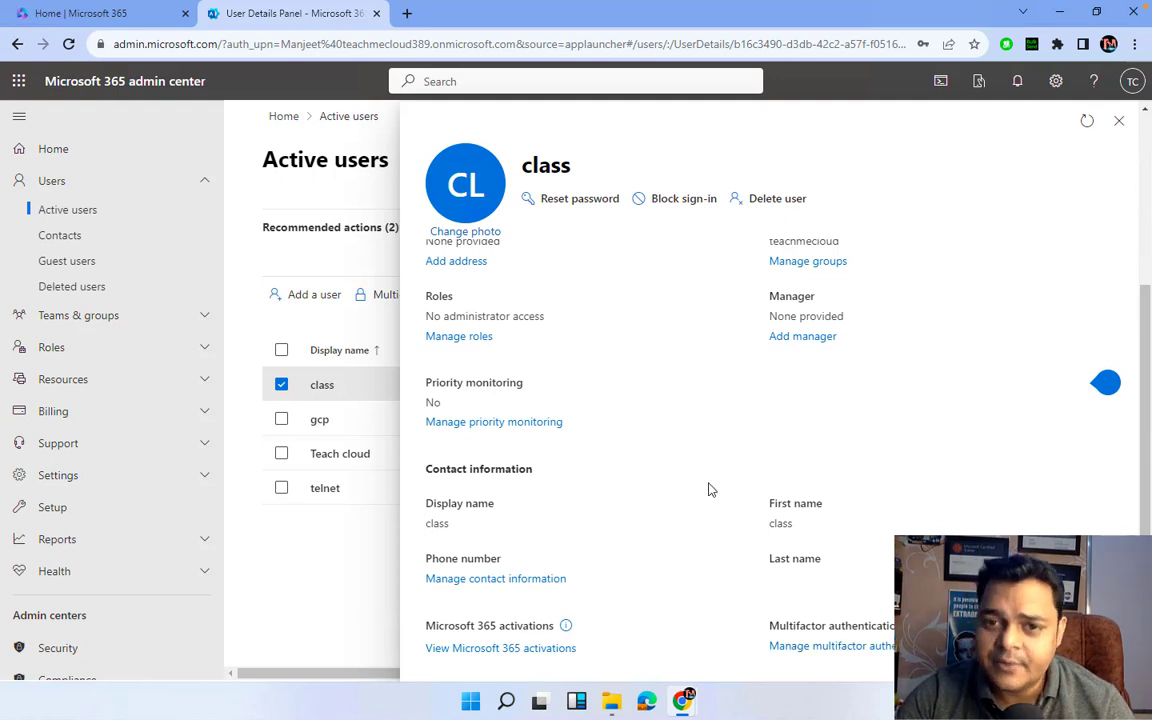
scroll(709, 489, "up", 1)
scroll(709, 489, "up", 5)
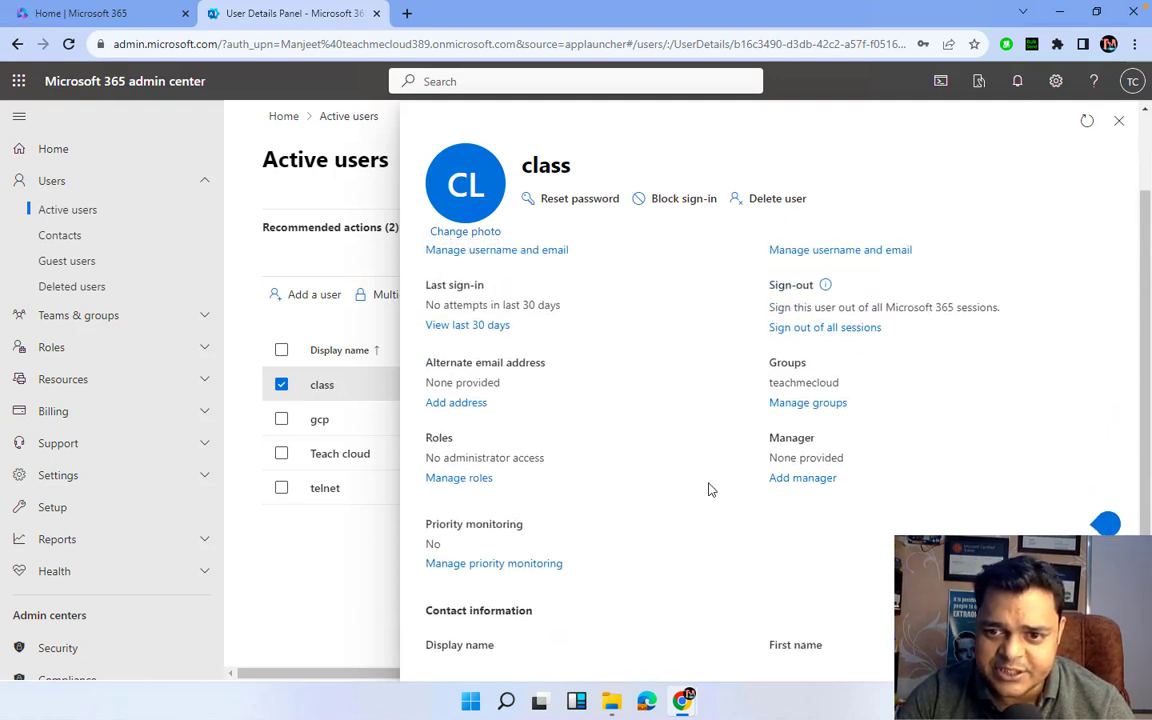